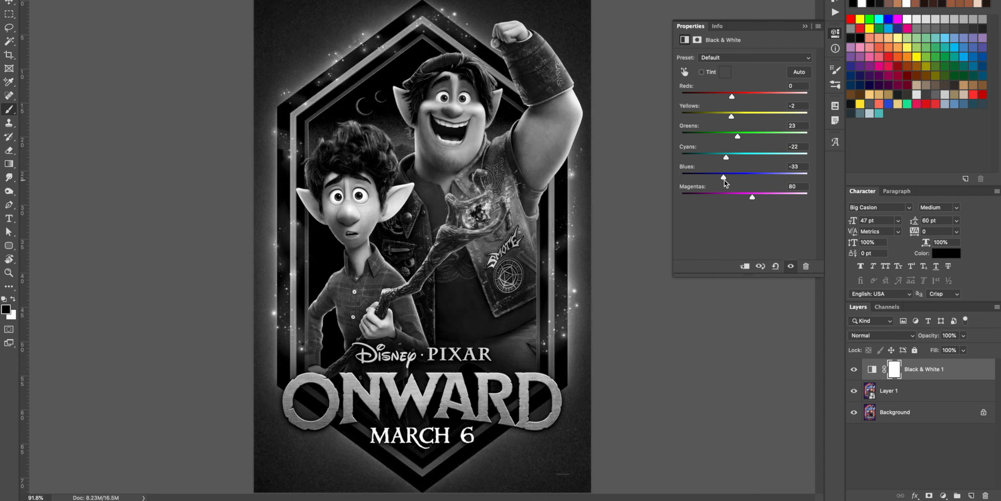
Step: Set the Black & White adjustment's magentas to 0 and cyans to 36, and invert its layer mask to black
{"action": "left_click_drag", "start_coordinate": [752, 197], "coordinate": [732, 197]}
{"action": "left_click_drag", "start_coordinate": [727, 157], "coordinate": [744, 155]}
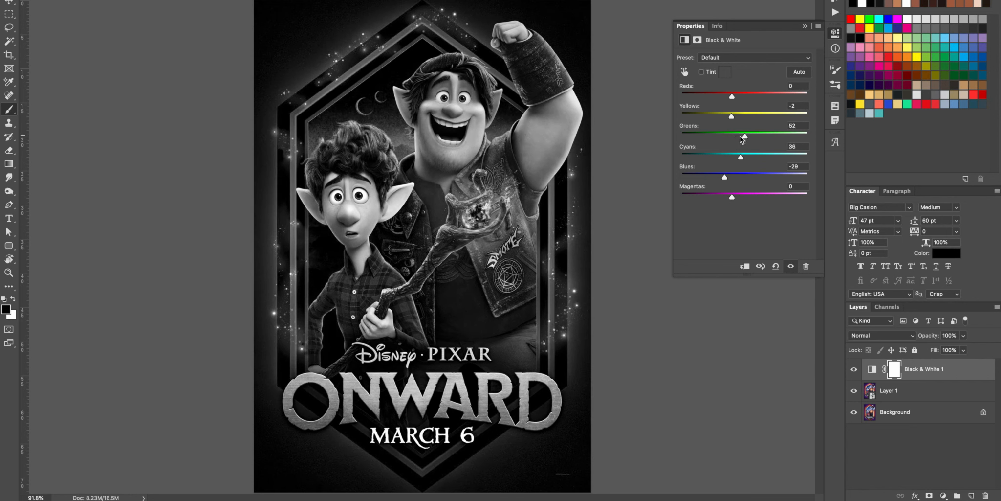
{"action": "left_click", "coordinate": [894, 369]}
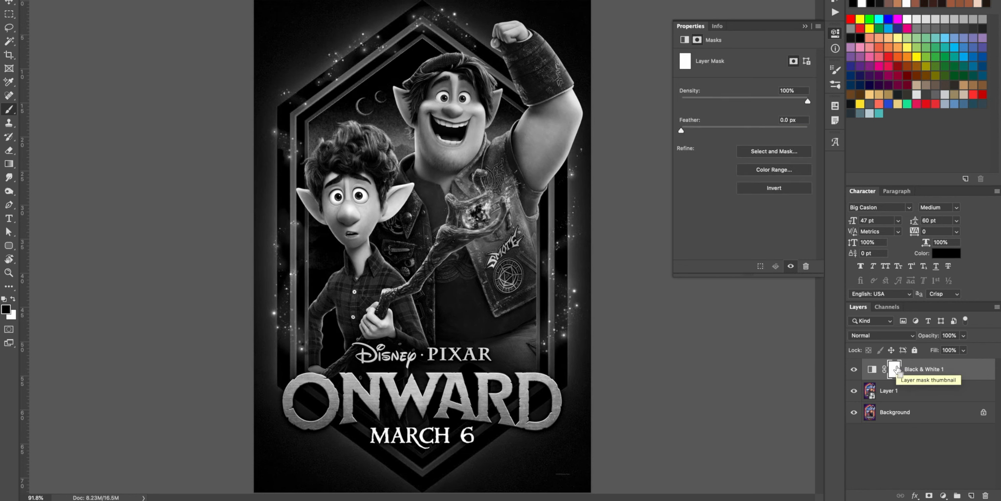
{"action": "key", "text": "super+i"}
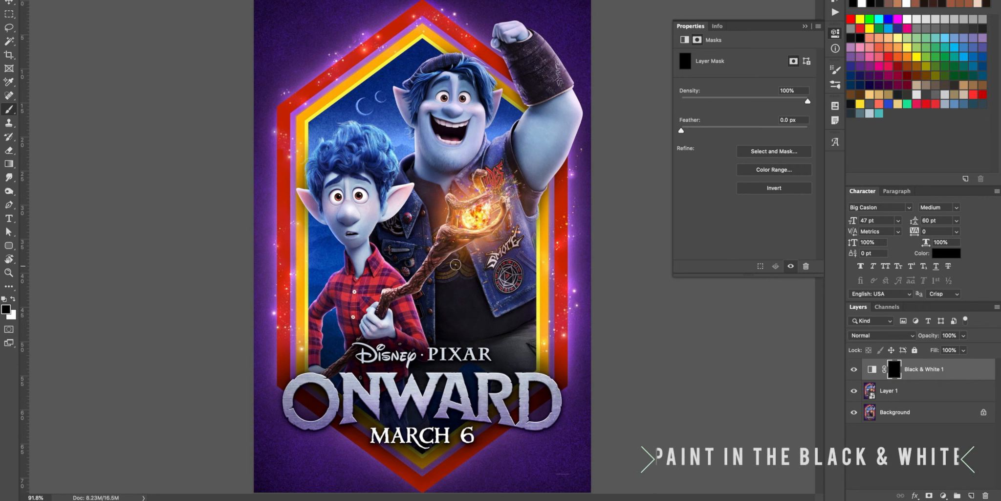
Step: Paint white on the mask over the tall character's vest and the small character's plaid shirt to turn their clothing gray
{"action": "key", "text": "x"}
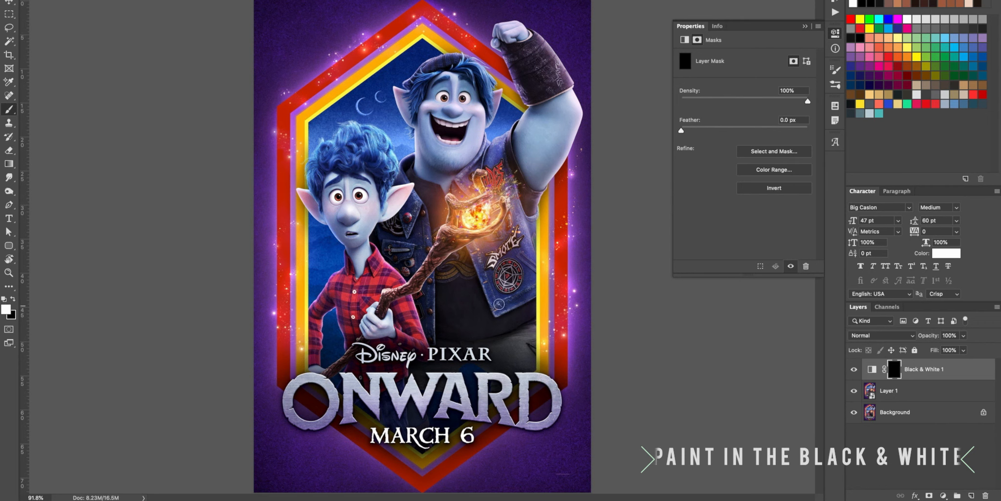
{"action": "mouse_move", "coordinate": [524, 295]}
{"action": "left_mouse_down"}
{"action": "mouse_move", "coordinate": [520, 255]}
{"action": "mouse_move", "coordinate": [487, 284]}
{"action": "mouse_move", "coordinate": [424, 290]}
{"action": "mouse_move", "coordinate": [407, 255]}
{"action": "mouse_move", "coordinate": [425, 241]}
{"action": "left_mouse_up"}
{"action": "left_click_drag", "start_coordinate": [529, 214], "coordinate": [522, 243]}
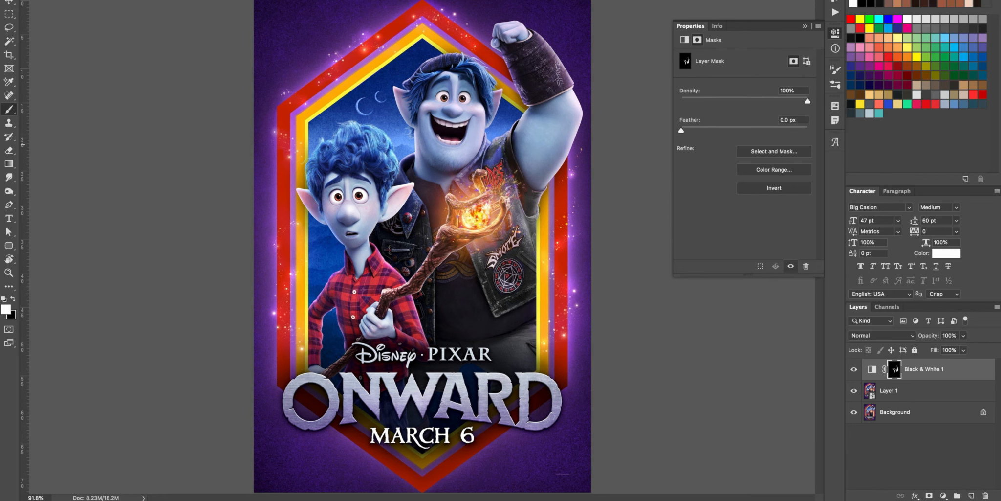
{"action": "mouse_move", "coordinate": [346, 303]}
{"action": "left_mouse_down"}
{"action": "mouse_move", "coordinate": [343, 325]}
{"action": "mouse_move", "coordinate": [365, 336]}
{"action": "mouse_move", "coordinate": [340, 312]}
{"action": "mouse_move", "coordinate": [371, 297]}
{"action": "mouse_move", "coordinate": [313, 315]}
{"action": "left_mouse_up"}
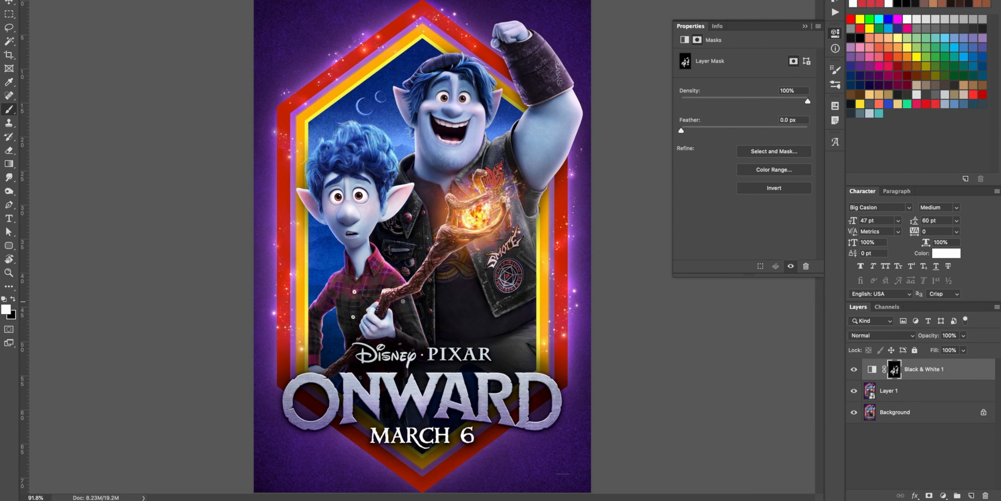
{"action": "mouse_move", "coordinate": [363, 285]}
{"action": "left_mouse_down"}
{"action": "mouse_move", "coordinate": [321, 296]}
{"action": "mouse_move", "coordinate": [338, 277]}
{"action": "left_mouse_up"}
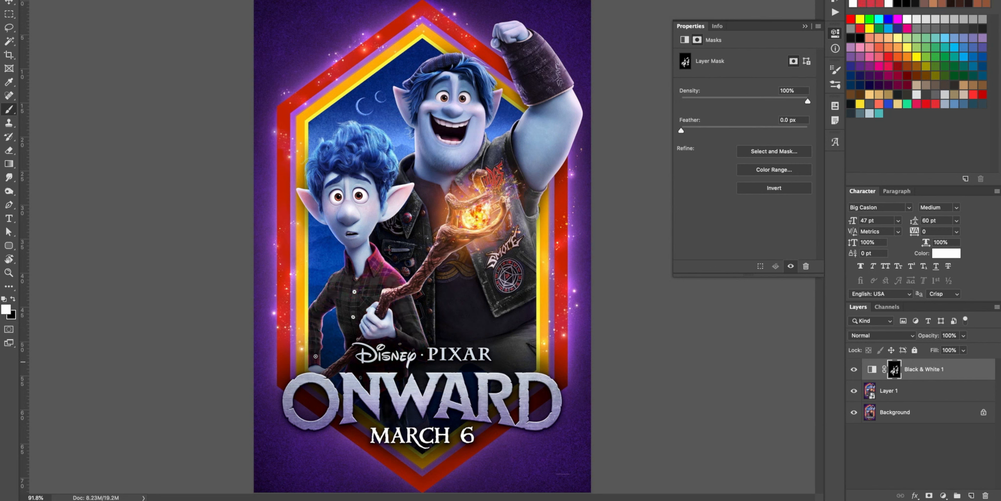
Step: Rename the Black & White adjustment layer as Threads
{"action": "double_click", "coordinate": [913, 369]}
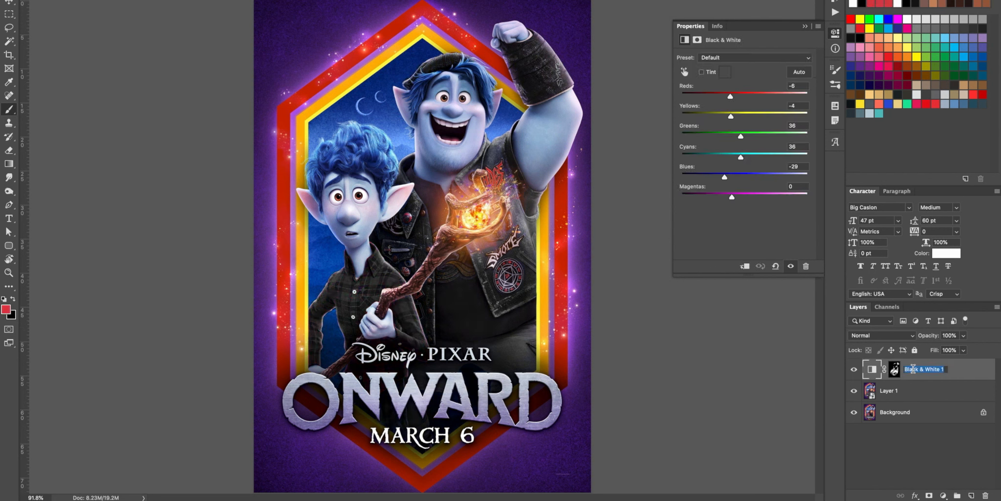
{"action": "type", "text": "T"}
{"action": "key", "text": "Return"}
Step: Add a second Black & White adjustment with cyans at 23 and blues at -12
{"action": "left_click", "coordinate": [944, 495]}
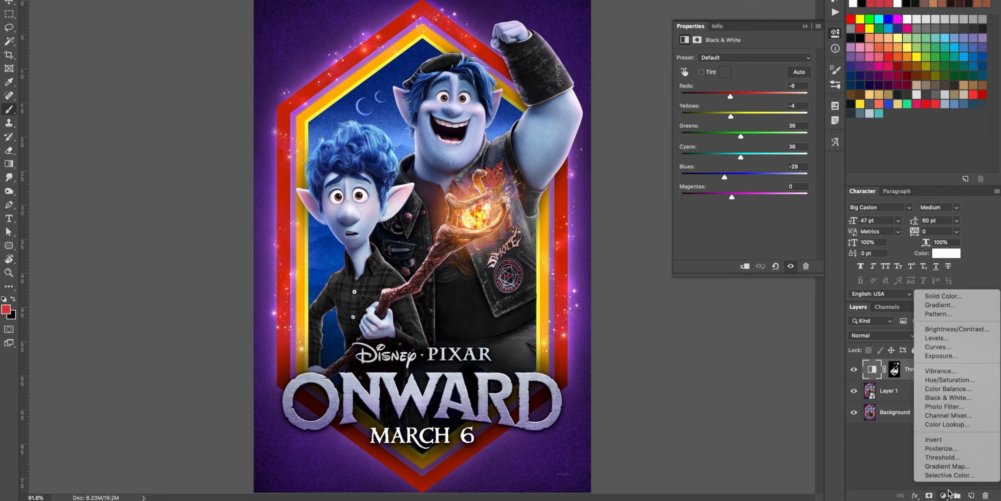
{"action": "left_click", "coordinate": [948, 398]}
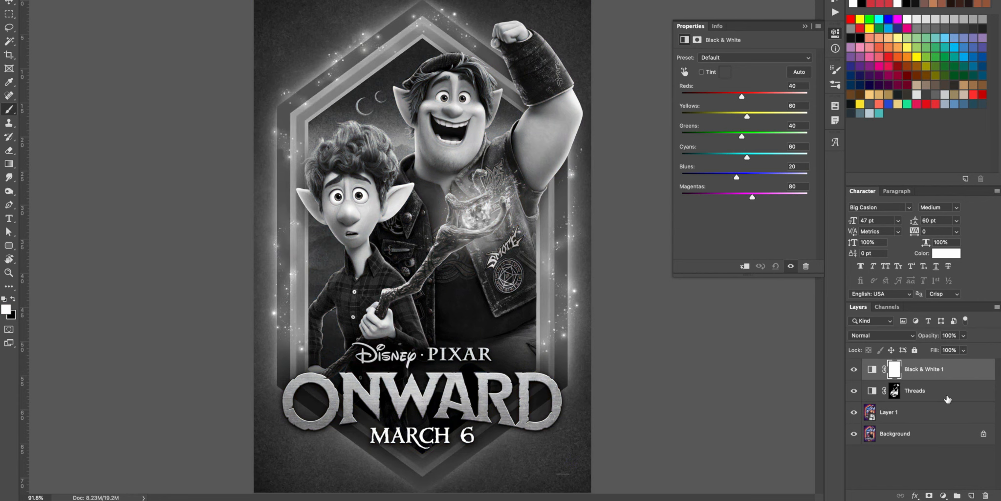
{"action": "left_click_drag", "start_coordinate": [737, 177], "coordinate": [738, 159]}
{"action": "left_click_drag", "start_coordinate": [728, 177], "coordinate": [729, 179]}
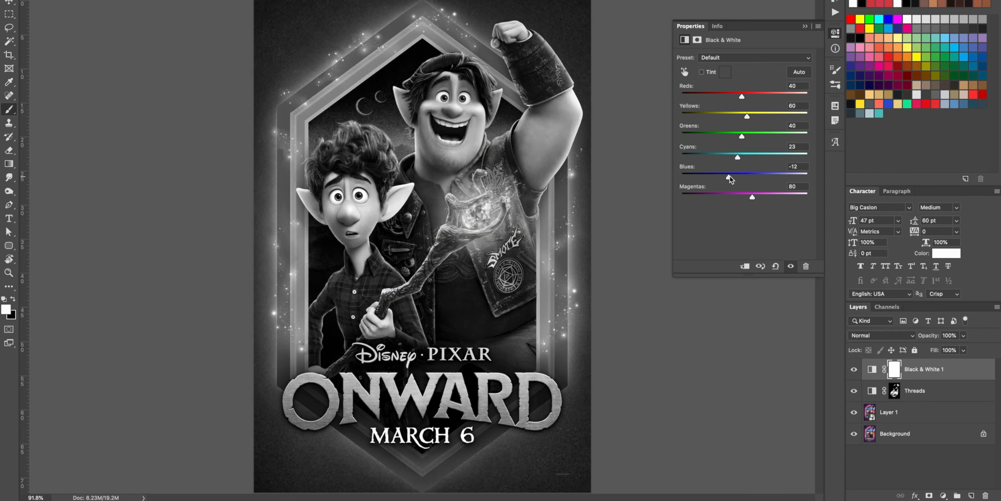
Step: Lasso both characters' hair, fill it black on the new adjustment's mask, deselect and invert the mask
{"action": "mouse_move", "coordinate": [429, 67]}
{"action": "left_mouse_down"}
{"action": "mouse_move", "coordinate": [417, 69]}
{"action": "mouse_move", "coordinate": [407, 118]}
{"action": "mouse_move", "coordinate": [453, 83]}
{"action": "left_mouse_up"}
{"action": "left_click", "coordinate": [901, 370]}
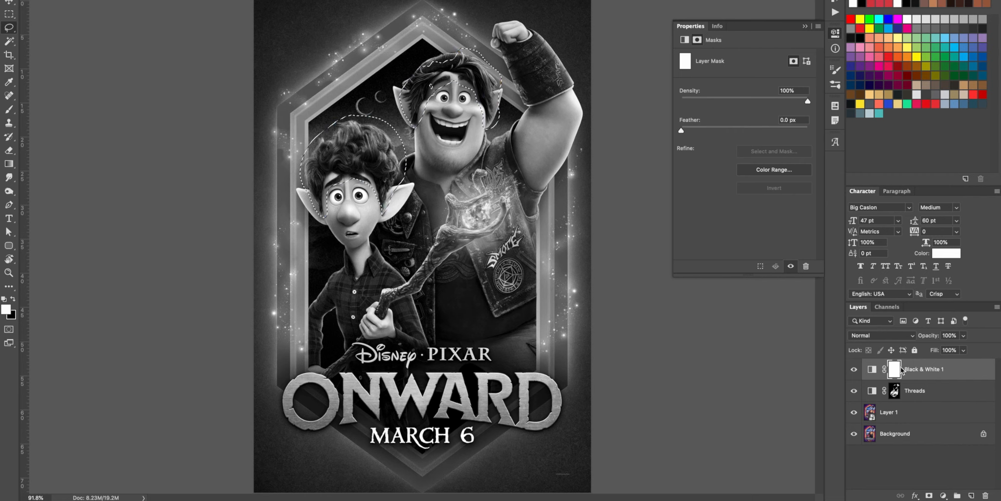
{"action": "key", "text": "ctrl+BackSpace"}
{"action": "key", "text": "ctrl+d"}
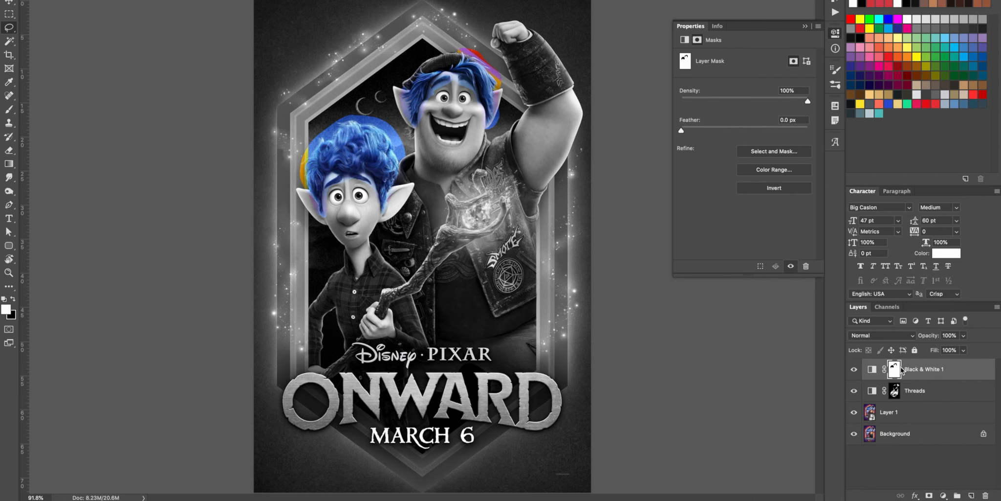
{"action": "key", "text": "ctrl+i"}
Step: Paint the hair mask along the hairlines and ears of both characters to clean up the overspill
{"action": "key", "text": "z"}
{"action": "left_click_drag", "start_coordinate": [287, 229], "coordinate": [544, 32]}
{"action": "left_click_drag", "start_coordinate": [353, 324], "coordinate": [393, 239]}
{"action": "key", "text": "b"}
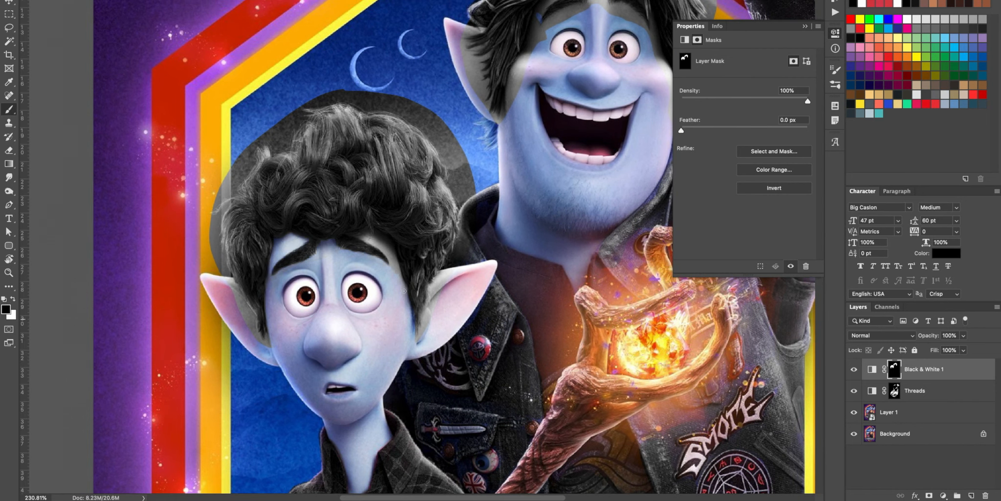
{"action": "key", "text": "x"}
{"action": "mouse_move", "coordinate": [228, 279]}
{"action": "left_mouse_down"}
{"action": "mouse_move", "coordinate": [220, 169]}
{"action": "mouse_move", "coordinate": [288, 112]}
{"action": "mouse_move", "coordinate": [337, 92]}
{"action": "mouse_move", "coordinate": [454, 162]}
{"action": "mouse_move", "coordinate": [391, 127]}
{"action": "mouse_move", "coordinate": [409, 123]}
{"action": "left_mouse_up"}
{"action": "key", "text": "x"}
Step: Refine the mask edges around the small character's curls with black and white brush strokes
{"action": "key", "text": "x"}
{"action": "key", "text": "x"}
{"action": "left_click_drag", "start_coordinate": [587, 68], "coordinate": [394, 259]}
{"action": "mouse_move", "coordinate": [421, 259]}
{"action": "left_mouse_down"}
{"action": "mouse_move", "coordinate": [447, 259]}
{"action": "mouse_move", "coordinate": [413, 248]}
{"action": "left_mouse_up"}
Step: Lasso the stray gray areas beside the small character's hair, fill them out of the mask and deselect
{"action": "key", "text": "l"}
{"action": "mouse_move", "coordinate": [223, 243]}
{"action": "left_mouse_down"}
{"action": "mouse_move", "coordinate": [282, 137]}
{"action": "mouse_move", "coordinate": [223, 243]}
{"action": "left_mouse_up"}
{"action": "key", "text": "super+BackSpace"}
{"action": "left_click_drag", "start_coordinate": [494, 266], "coordinate": [465, 247]}
{"action": "left_click_drag", "start_coordinate": [215, 244], "coordinate": [196, 323]}
{"action": "key", "text": "super+BackSpace"}
{"action": "key", "text": "super+d"}
{"action": "key", "text": "b"}
{"action": "left_click_drag", "start_coordinate": [371, 37], "coordinate": [511, 122]}
{"action": "left_click_drag", "start_coordinate": [157, 376], "coordinate": [660, 169]}
{"action": "key", "text": "x"}
{"action": "left_click_drag", "start_coordinate": [291, 205], "coordinate": [236, 289]}
{"action": "left_click_drag", "start_coordinate": [491, 141], "coordinate": [667, 325]}
{"action": "key", "text": "x"}
{"action": "left_click_drag", "start_coordinate": [575, 166], "coordinate": [597, 182]}
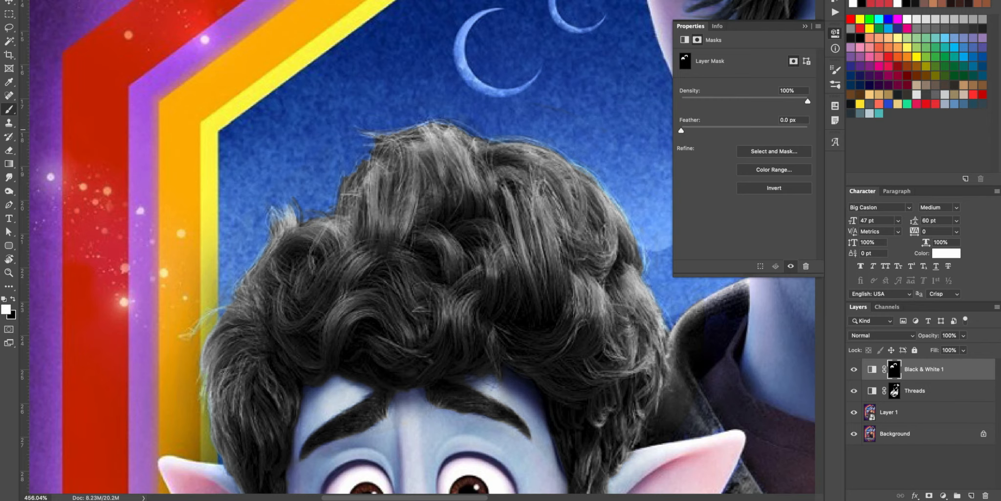
Step: Lasso the night sky inside the hexagonal frame and add a Black & White adjustment masked to it
{"action": "key", "text": "super+1"}
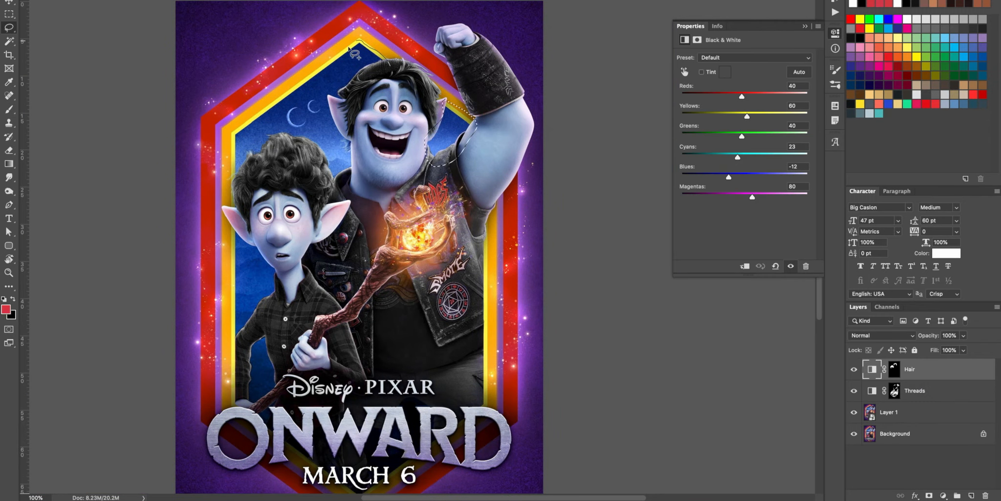
{"action": "mouse_move", "coordinate": [343, 53]}
{"action": "left_mouse_down"}
{"action": "mouse_move", "coordinate": [237, 128]}
{"action": "mouse_move", "coordinate": [232, 184]}
{"action": "mouse_move", "coordinate": [310, 143]}
{"action": "mouse_move", "coordinate": [326, 183]}
{"action": "mouse_move", "coordinate": [344, 180]}
{"action": "mouse_move", "coordinate": [356, 168]}
{"action": "mouse_move", "coordinate": [354, 145]}
{"action": "mouse_move", "coordinate": [333, 112]}
{"action": "mouse_move", "coordinate": [397, 62]}
{"action": "left_mouse_up"}
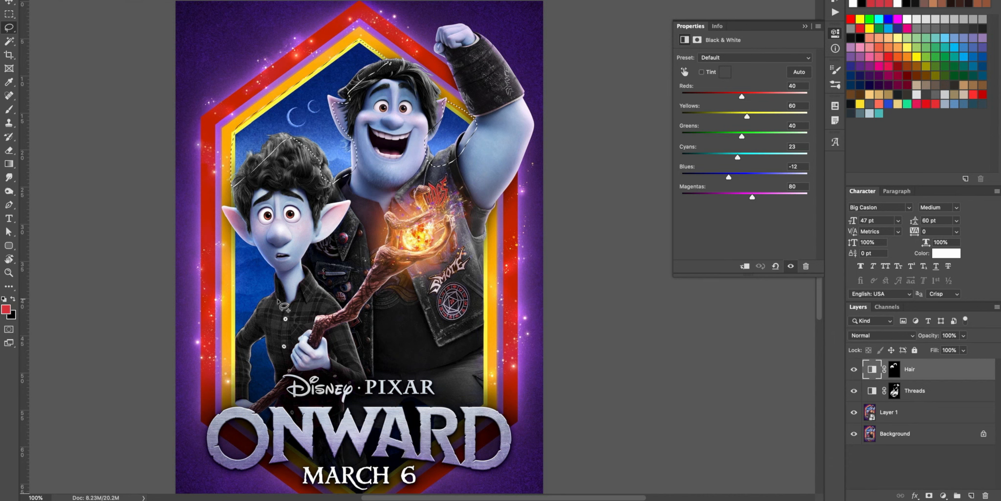
{"action": "mouse_move", "coordinate": [280, 269]}
{"action": "left_mouse_down"}
{"action": "mouse_move", "coordinate": [261, 245]}
{"action": "mouse_move", "coordinate": [254, 322]}
{"action": "mouse_move", "coordinate": [268, 316]}
{"action": "left_mouse_up"}
{"action": "left_click", "coordinate": [944, 495]}
{"action": "left_click", "coordinate": [951, 400]}
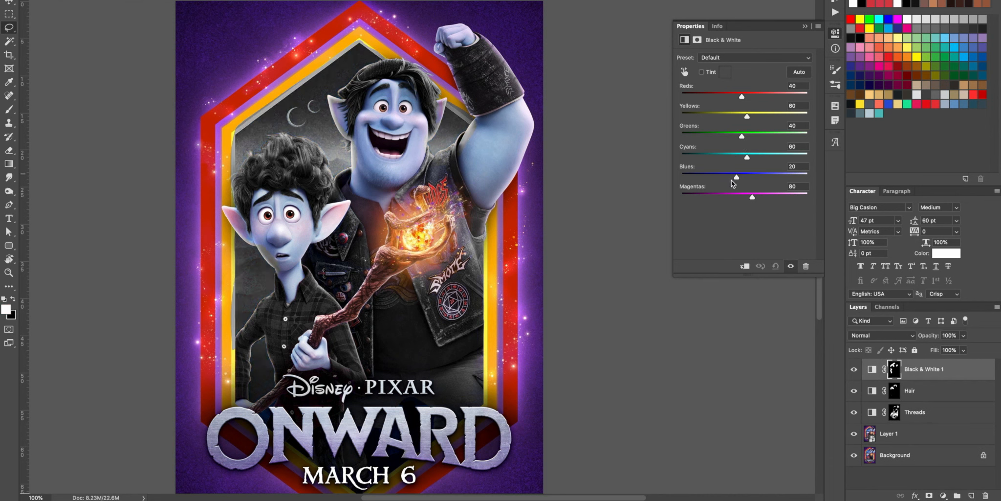
Step: Lower the sky adjustment's blues, cyans and yellows, and set the layer's opacity to 60%
{"action": "left_click_drag", "start_coordinate": [737, 177], "coordinate": [730, 177]}
{"action": "left_click_drag", "start_coordinate": [747, 157], "coordinate": [723, 157]}
{"action": "left_click_drag", "start_coordinate": [747, 116], "coordinate": [711, 127]}
{"action": "left_click_drag", "start_coordinate": [929, 337], "coordinate": [919, 340]}
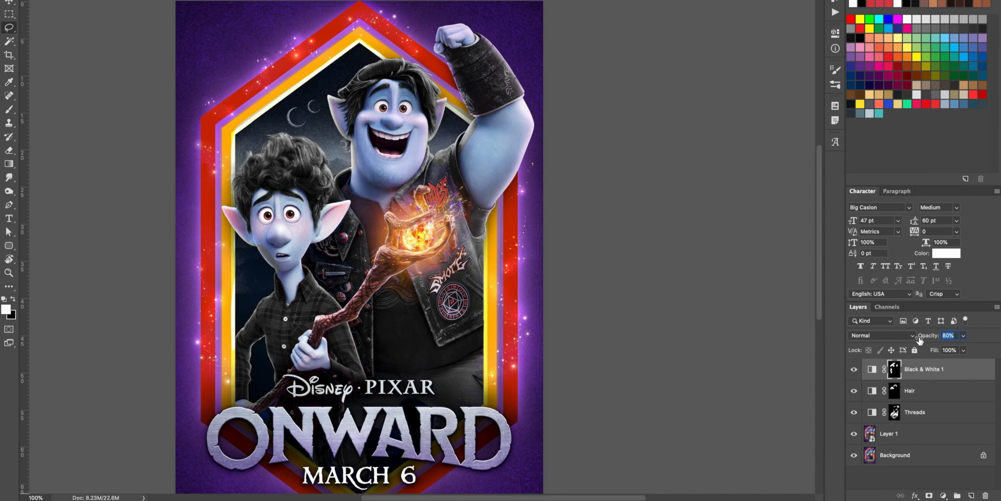
{"action": "left_click_drag", "start_coordinate": [918, 339], "coordinate": [909, 343]}
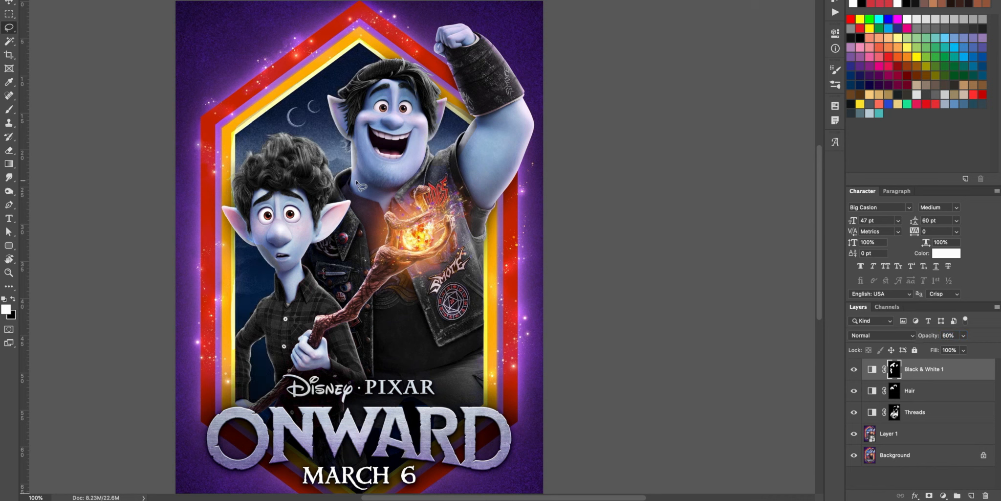
Step: Fine-tune the adjustments: lower the Threads blues, set Hair cyans to 21 and blues to -22, and set the sky layer's opacity to 83%
{"action": "key", "text": "b"}
{"action": "key", "text": "x"}
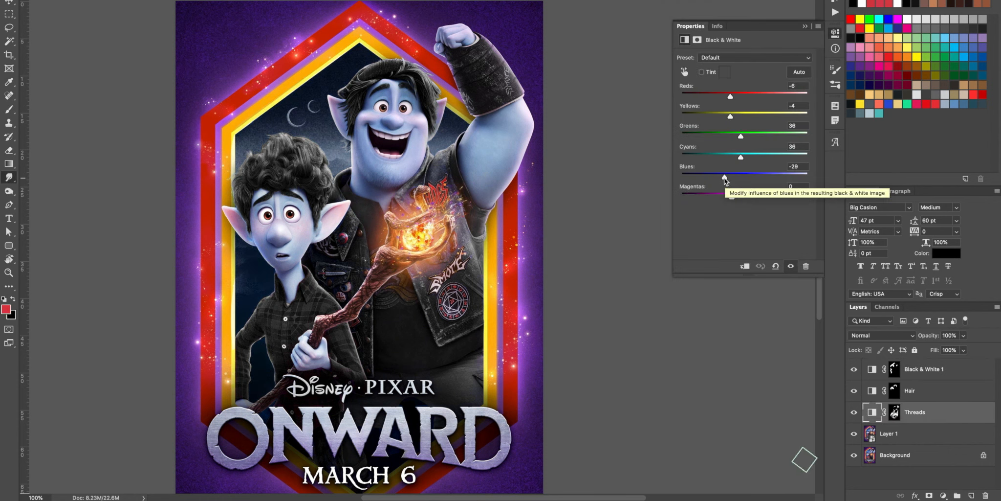
{"action": "left_click_drag", "start_coordinate": [723, 180], "coordinate": [717, 180]}
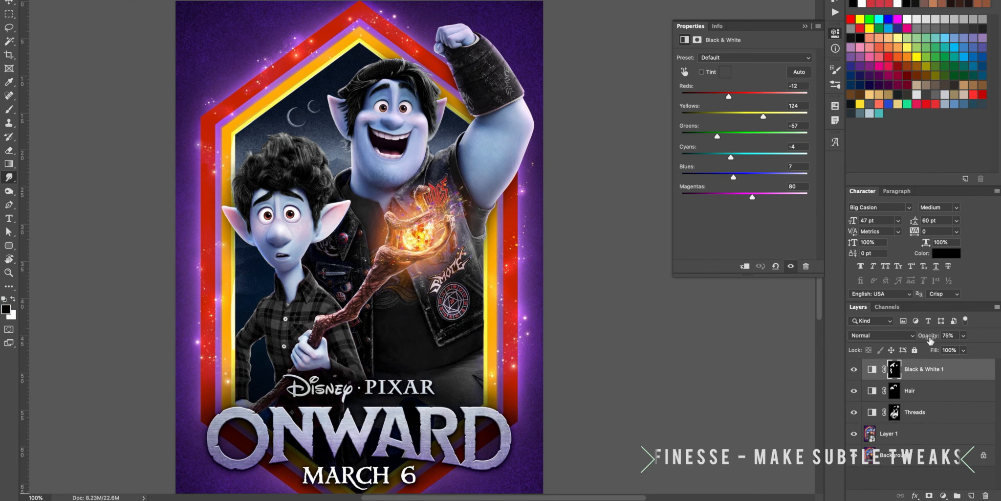
{"action": "left_click_drag", "start_coordinate": [931, 341], "coordinate": [934, 339]}
Step: Compare the poster with the sky adjustment's layer mask disabled and enabled
{"action": "left_click", "coordinate": [896, 371], "text": "shift"}
{"action": "left_click", "coordinate": [896, 371], "text": "shift"}
{"action": "key", "text": "b"}
{"action": "left_click", "coordinate": [896, 371], "text": "shift"}
{"action": "left_click", "coordinate": [896, 370], "text": "shift"}
{"action": "left_click", "coordinate": [894, 371], "text": "shift"}
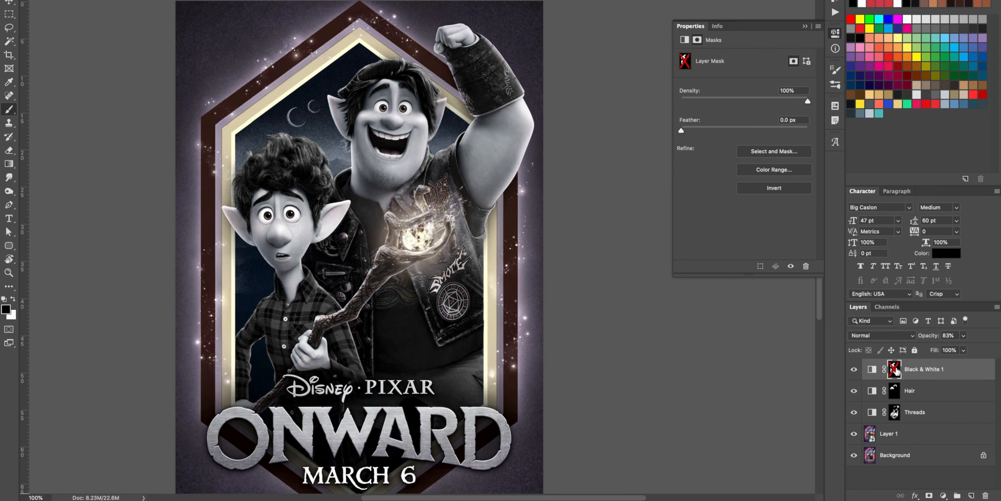
{"action": "left_click", "coordinate": [896, 370], "text": "shift"}
{"action": "left_click", "coordinate": [896, 371], "text": "shift"}
{"action": "left_click", "coordinate": [896, 371], "text": "shift"}
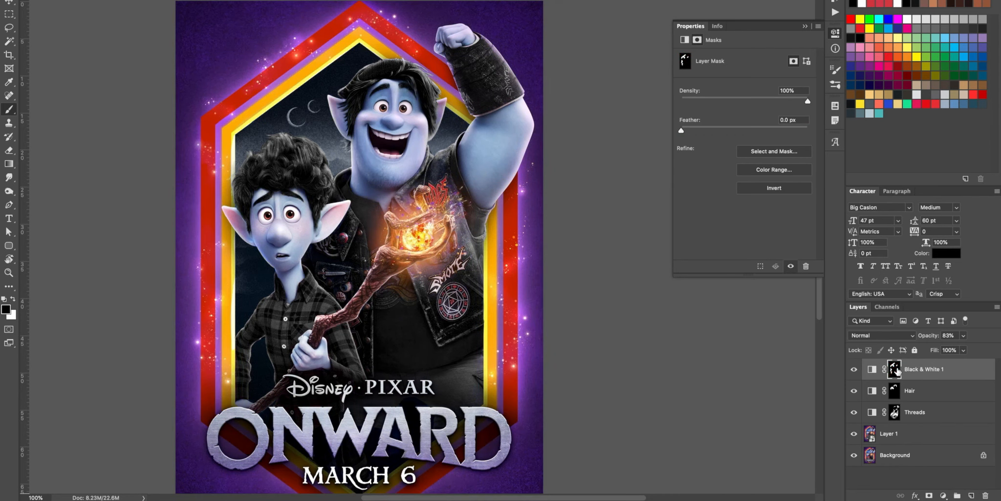
Step: Rename the sky's Black & White adjustment layer as BG + Stick
{"action": "double_click", "coordinate": [921, 369]}
{"action": "type", "text": "BG + S"}
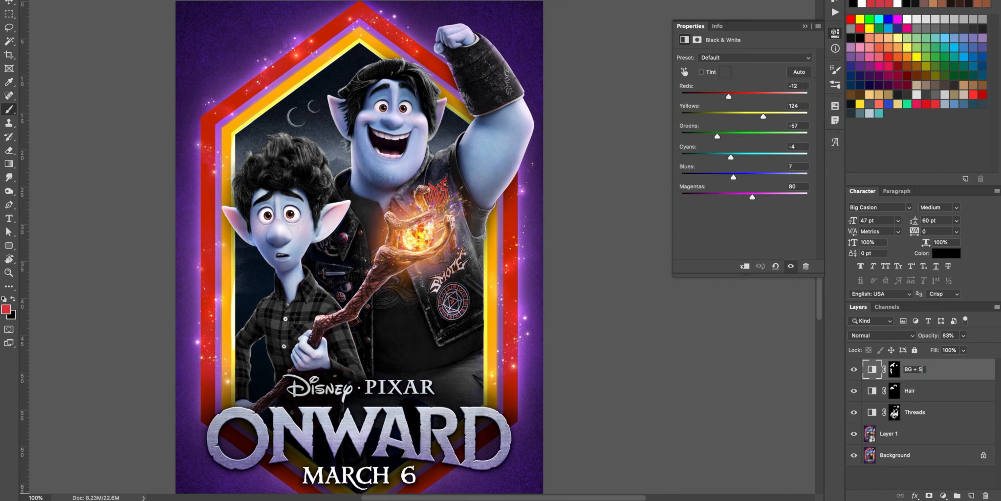
{"action": "type", "text": "tick"}
{"action": "key", "text": "Return"}
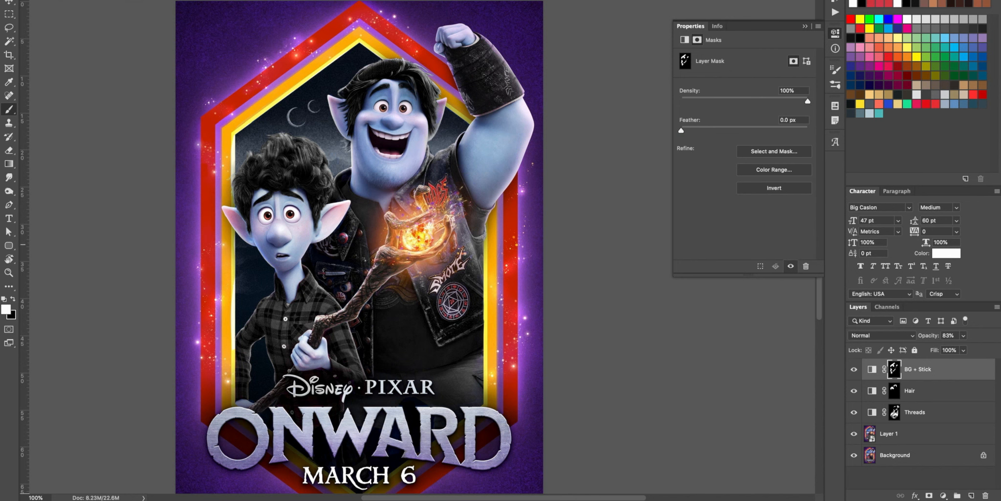
Step: Sample the purple background with the Hue/Saturation adjustment and set the Blues saturation to -100
{"action": "key", "text": "r"}
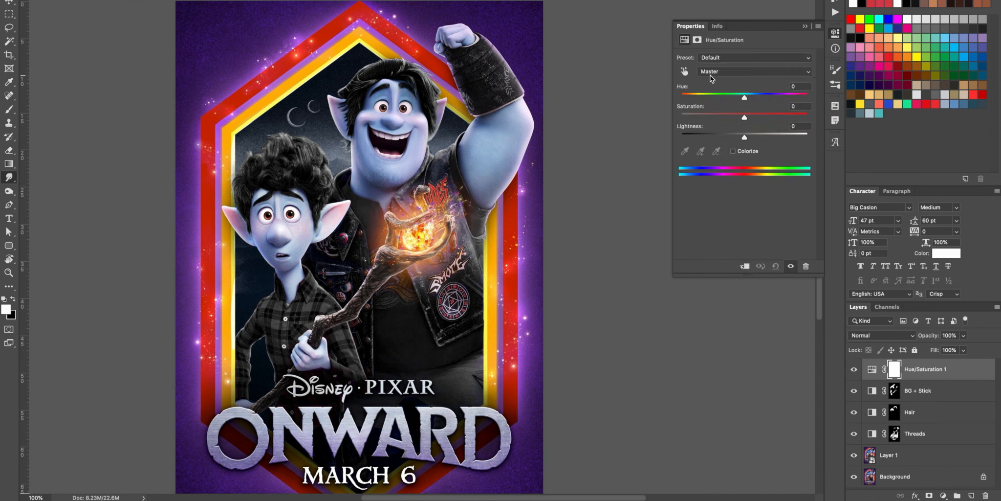
{"action": "left_click", "coordinate": [711, 74]}
{"action": "left_click", "coordinate": [686, 50]}
{"action": "left_click", "coordinate": [685, 72]}
{"action": "left_click", "coordinate": [251, 58]}
{"action": "left_click_drag", "start_coordinate": [745, 117], "coordinate": [680, 118]}
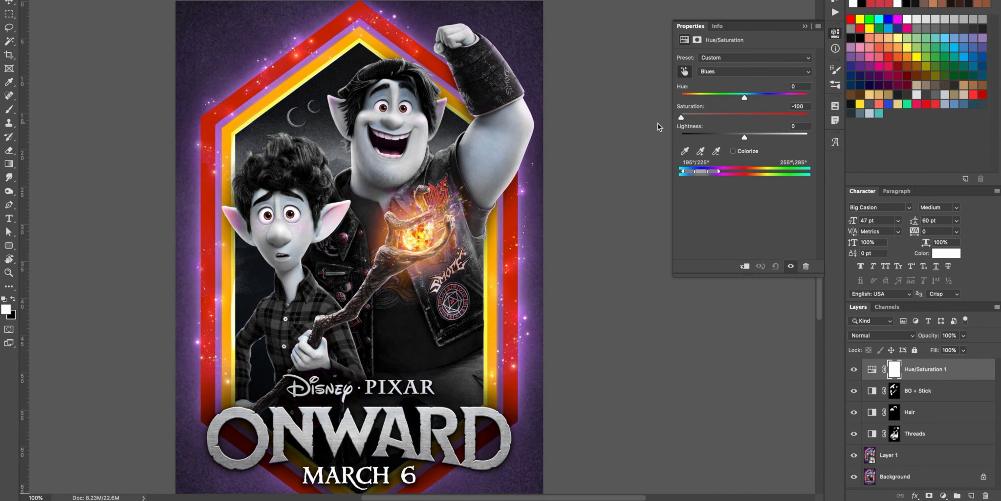
Step: Sample more purple areas of the background, lower their saturation and lightness, and raise the adjustment's opacity
{"action": "left_click", "coordinate": [292, 71]}
{"action": "left_click_drag", "start_coordinate": [745, 117], "coordinate": [650, 128]}
{"action": "left_click", "coordinate": [533, 152]}
{"action": "left_click_drag", "start_coordinate": [744, 138], "coordinate": [665, 143]}
{"action": "left_click", "coordinate": [540, 211]}
{"action": "left_click", "coordinate": [536, 196]}
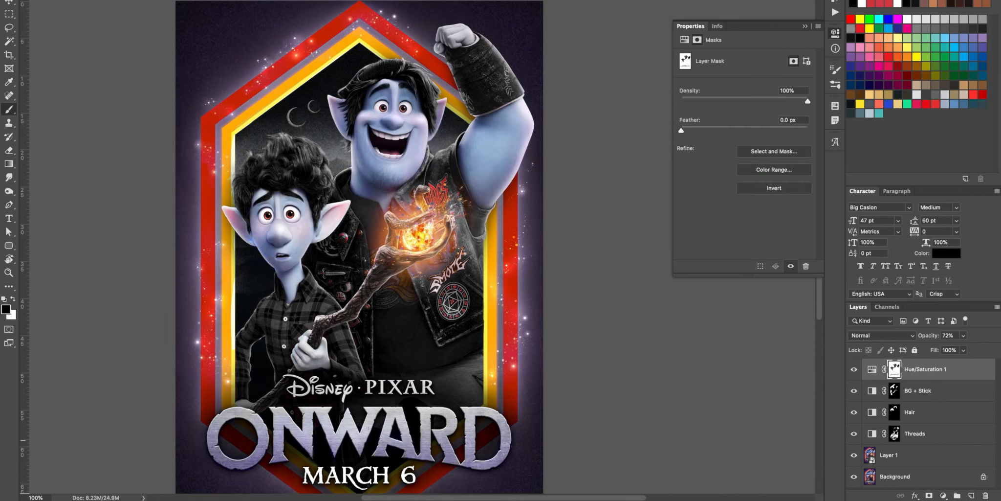
{"action": "left_click_drag", "start_coordinate": [931, 336], "coordinate": [953, 336]}
Step: Lasso the glowing staff head, shift its hue toward pink with a Hue/Saturation adjustment, and compare before and after
{"action": "key", "text": "l"}
{"action": "mouse_move", "coordinate": [468, 226]}
{"action": "left_mouse_down"}
{"action": "mouse_move", "coordinate": [401, 298]}
{"action": "mouse_move", "coordinate": [370, 291]}
{"action": "mouse_move", "coordinate": [364, 237]}
{"action": "mouse_move", "coordinate": [386, 193]}
{"action": "left_mouse_up"}
{"action": "left_click", "coordinate": [943, 494]}
{"action": "left_click", "coordinate": [950, 380]}
{"action": "mouse_move", "coordinate": [745, 98]}
{"action": "left_mouse_down"}
{"action": "mouse_move", "coordinate": [695, 104]}
{"action": "mouse_move", "coordinate": [711, 102]}
{"action": "mouse_move", "coordinate": [706, 111]}
{"action": "left_mouse_up"}
{"action": "left_click", "coordinate": [854, 369]}
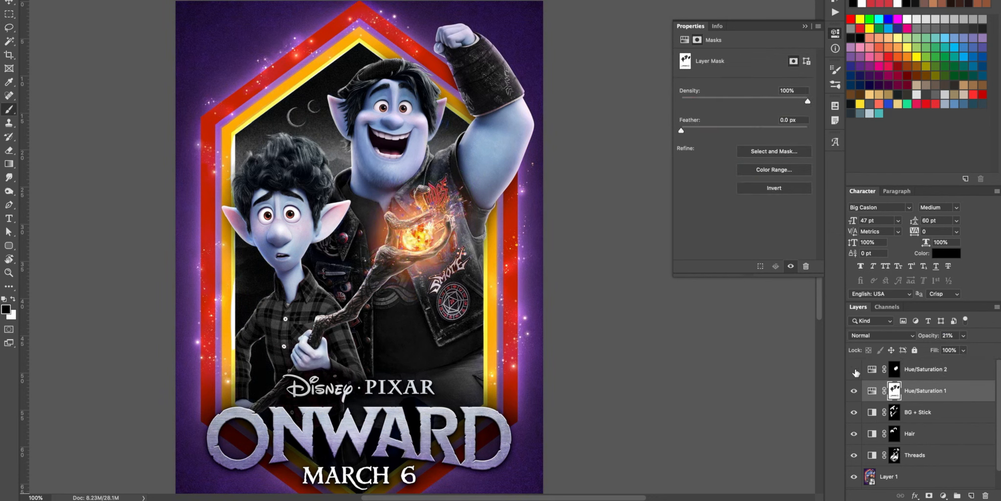
{"action": "left_click", "coordinate": [854, 369]}
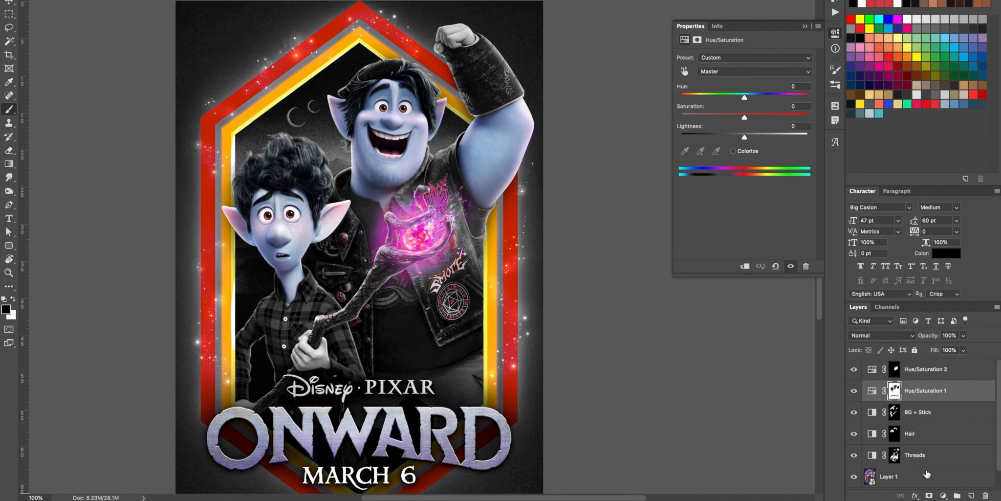
Step: Add another Hue/Saturation adjustment and set the Reds to saturation -100 and lightness -86
{"action": "left_click", "coordinate": [944, 495]}
{"action": "left_click", "coordinate": [943, 382]}
{"action": "left_click", "coordinate": [720, 72]}
{"action": "left_click", "coordinate": [719, 82]}
{"action": "left_click_drag", "start_coordinate": [744, 118], "coordinate": [681, 118]}
{"action": "left_click_drag", "start_coordinate": [745, 137], "coordinate": [691, 142]}
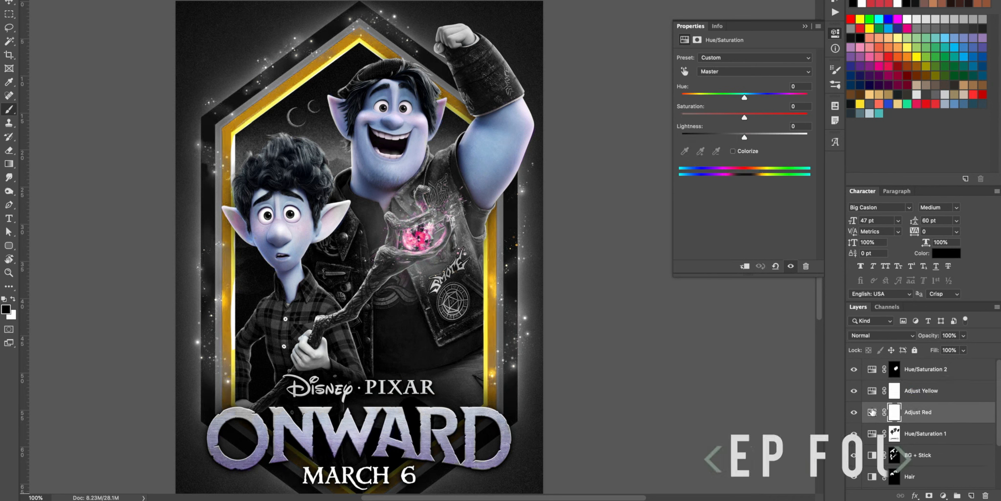
Step: Set the Yellows to saturation -100 and lightness +100 in the Adjust Yellow layer
{"action": "left_click", "coordinate": [718, 71]}
{"action": "left_click", "coordinate": [719, 86]}
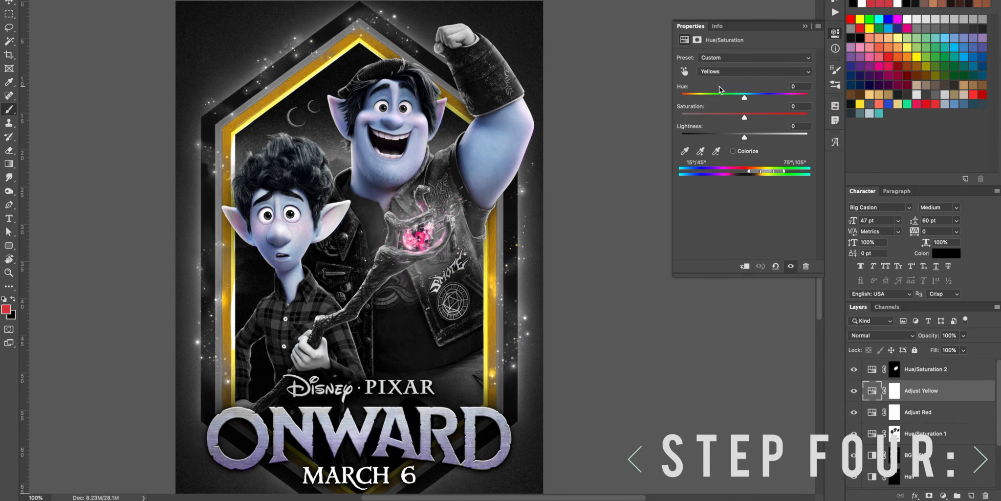
{"action": "left_click_drag", "start_coordinate": [745, 118], "coordinate": [675, 127]}
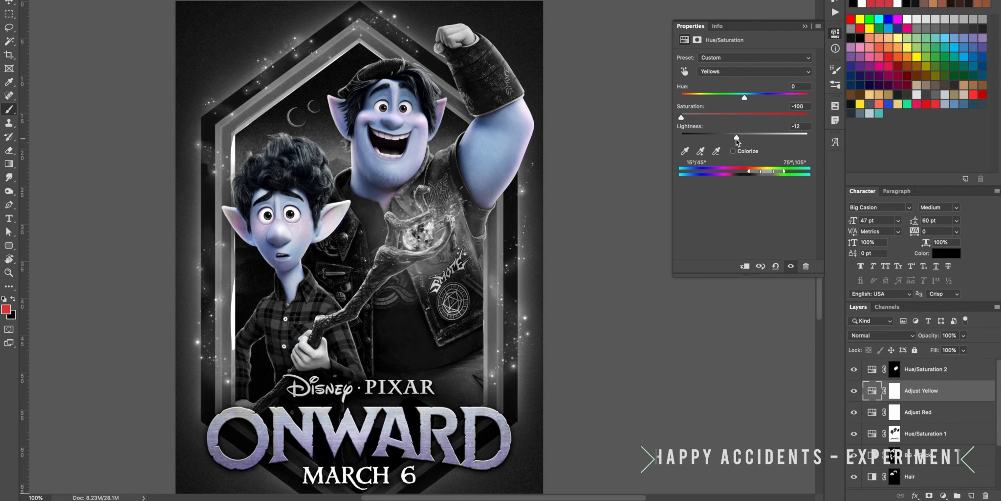
{"action": "left_click_drag", "start_coordinate": [737, 137], "coordinate": [821, 144]}
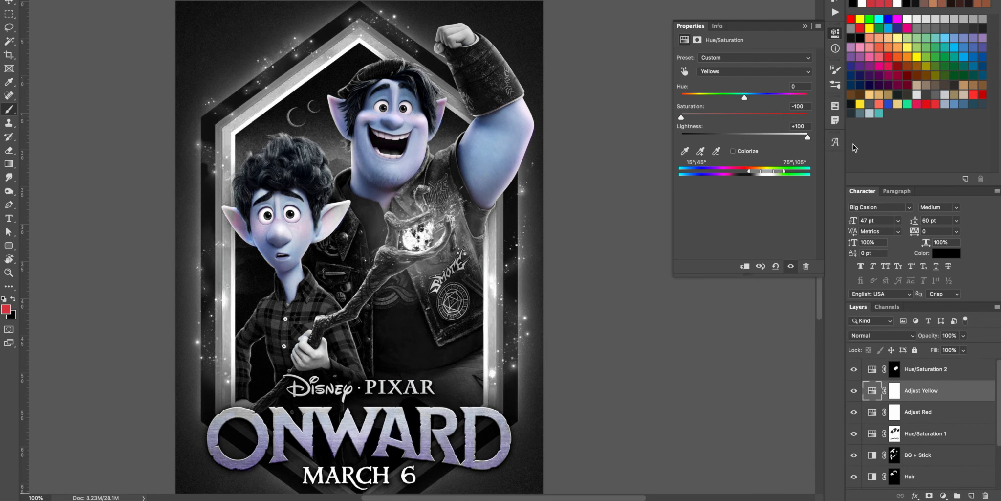
Step: Set the Reds lightness to -100 in the Adjust Red layer
{"action": "left_click", "coordinate": [725, 73]}
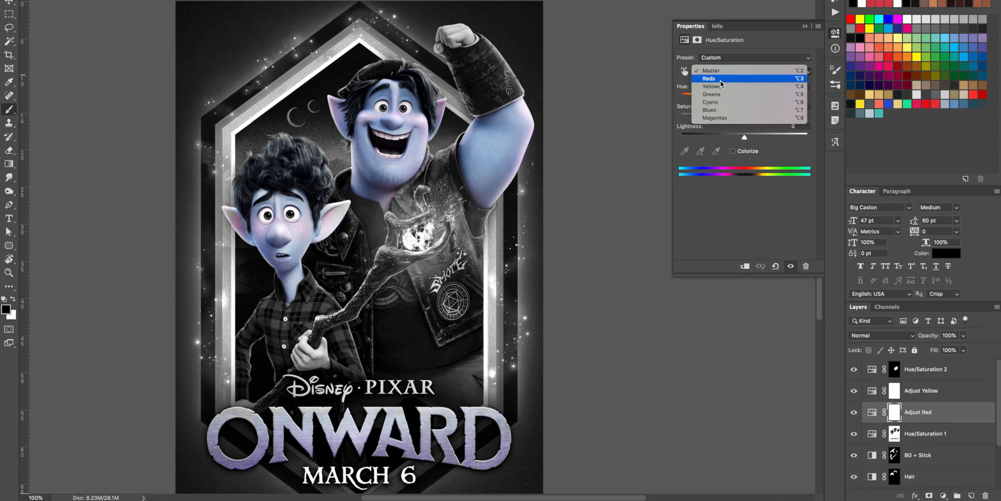
{"action": "left_click", "coordinate": [721, 80]}
{"action": "mouse_move", "coordinate": [691, 138]}
{"action": "left_mouse_down"}
{"action": "mouse_move", "coordinate": [824, 131]}
{"action": "mouse_move", "coordinate": [681, 137]}
{"action": "left_mouse_up"}
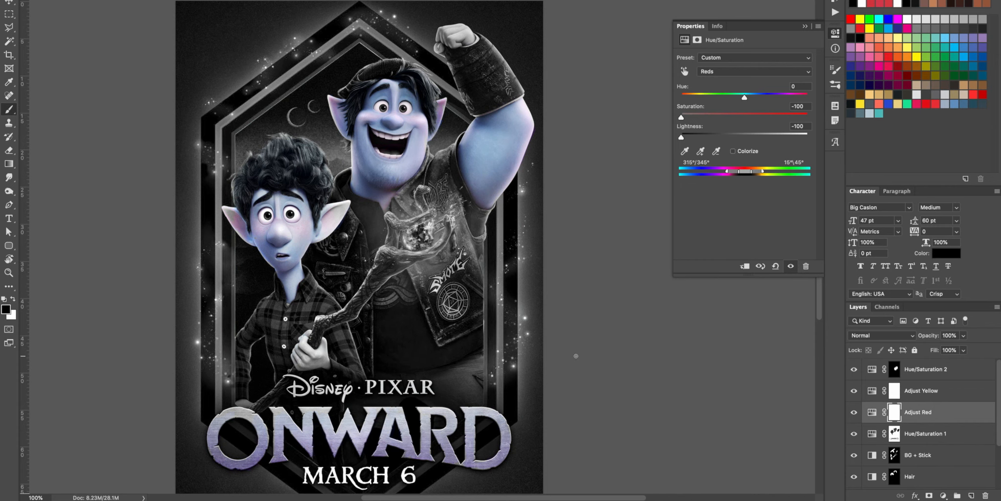
Step: Select the thin strip along the frame's upper inner edge, above the night sky, with the Polygonal Lasso
{"action": "key", "text": "z"}
{"action": "left_click_drag", "start_coordinate": [231, 148], "coordinate": [426, 10]}
{"action": "left_click_drag", "start_coordinate": [402, 273], "coordinate": [380, 221]}
{"action": "key", "text": "l"}
{"action": "left_click", "coordinate": [593, 128]}
{"action": "left_click", "coordinate": [504, 55]}
{"action": "left_click", "coordinate": [285, 197]}
{"action": "left_click", "coordinate": [92, 342]}
{"action": "double_click", "coordinate": [76, 390]}
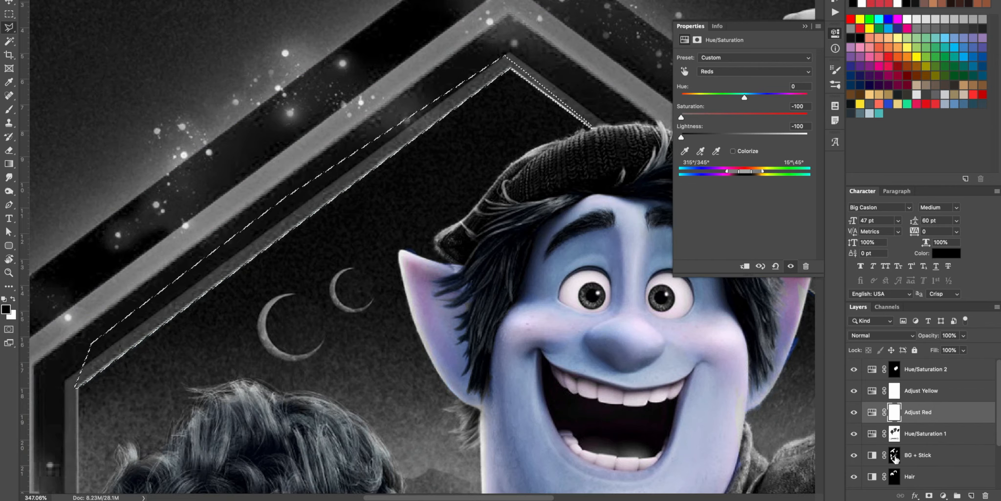
Step: Paint black inside the selected strip on the BG + Stick mask and deselect
{"action": "left_click", "coordinate": [894, 454]}
{"action": "key", "text": "b"}
{"action": "mouse_move", "coordinate": [77, 385]}
{"action": "left_mouse_down"}
{"action": "mouse_move", "coordinate": [380, 160]}
{"action": "mouse_move", "coordinate": [559, 101]}
{"action": "left_mouse_up"}
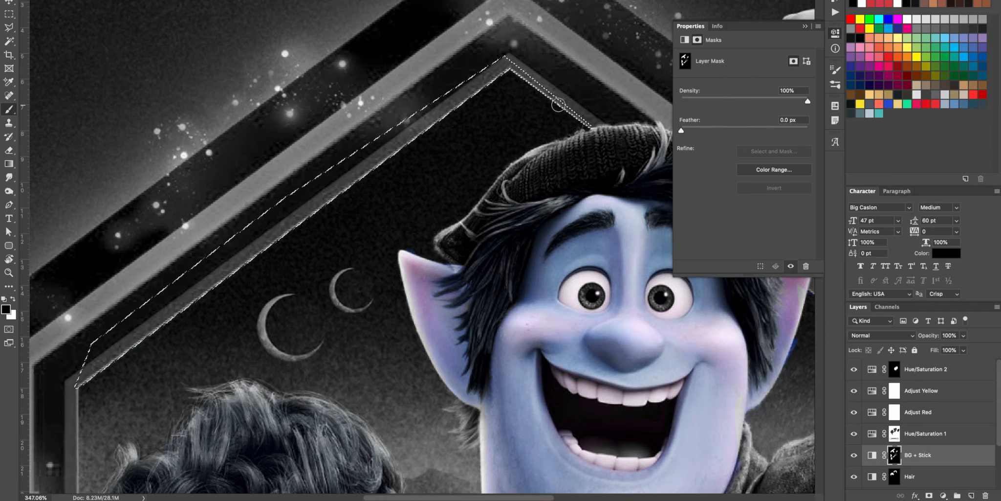
{"action": "key", "text": "super+d"}
{"action": "key", "text": "super+0"}
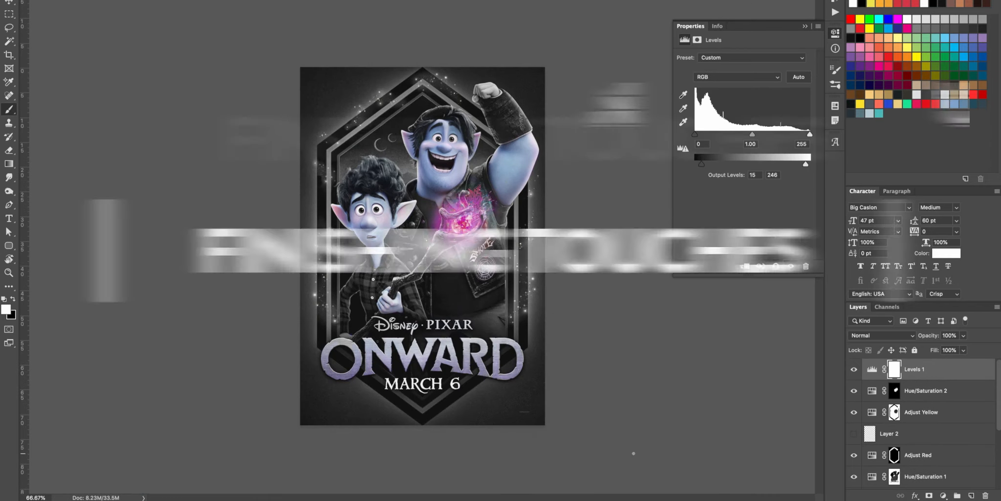
Step: Save the current layer state as a new layer comp named Complete
{"action": "scroll", "coordinate": [919, 431], "scroll_direction": "down", "scroll_amount": 5}
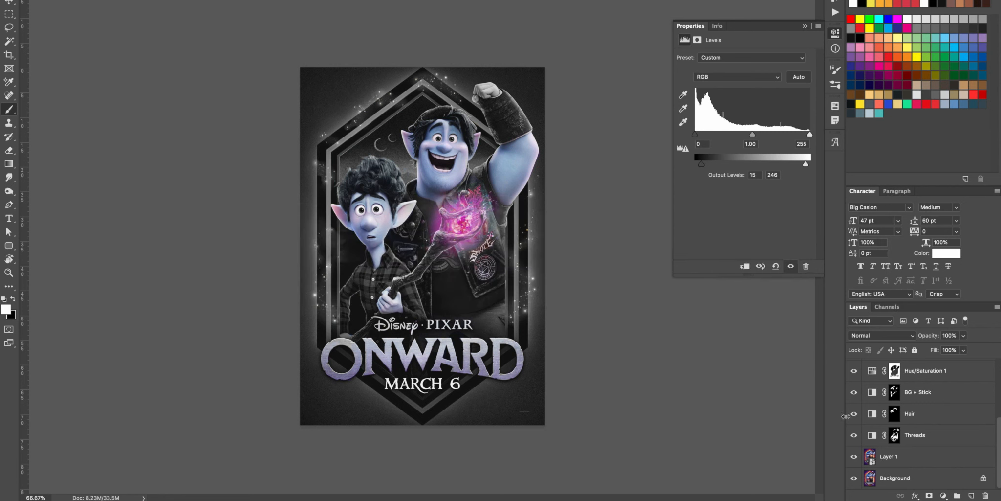
{"action": "left_click", "coordinate": [835, 109]}
{"action": "left_click", "coordinate": [790, 153]}
{"action": "left_click_drag", "start_coordinate": [564, 196], "coordinate": [557, 193]}
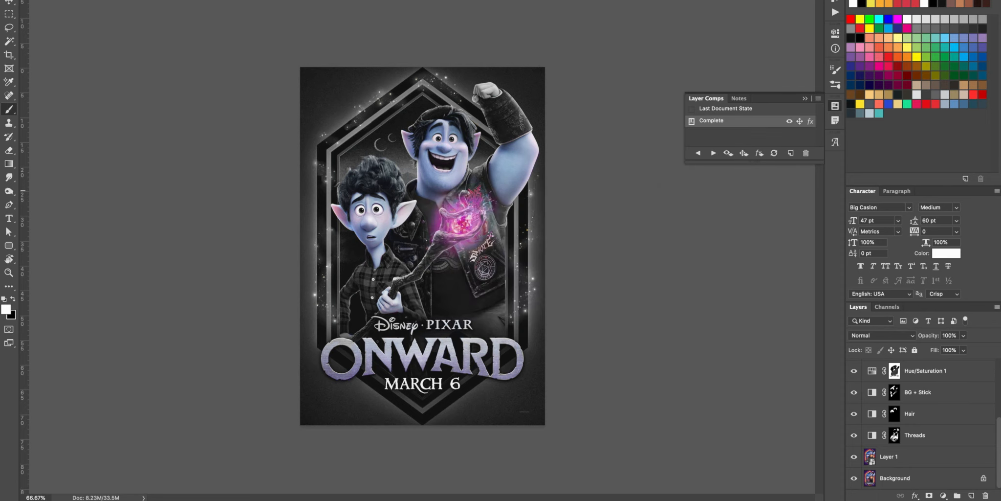
Step: Hide the adjustment layers and select the Disney · PIXAR lettering on a copy of the Background layer
{"action": "left_click", "coordinate": [853, 458], "text": "alt"}
{"action": "key", "text": "z"}
{"action": "left_click_drag", "start_coordinate": [366, 312], "coordinate": [468, 337]}
{"action": "key", "text": "m"}
{"action": "left_click_drag", "start_coordinate": [158, 180], "coordinate": [750, 308]}
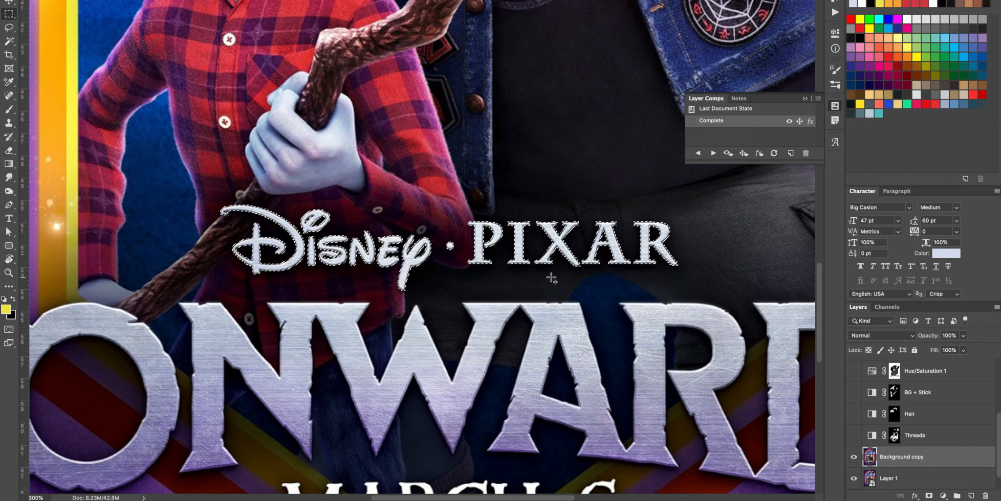
Step: Fill the selected Disney · PIXAR lettering with Content-Aware in Normal mode at 100% opacity and deselect
{"action": "key", "text": "shift+BackSpace"}
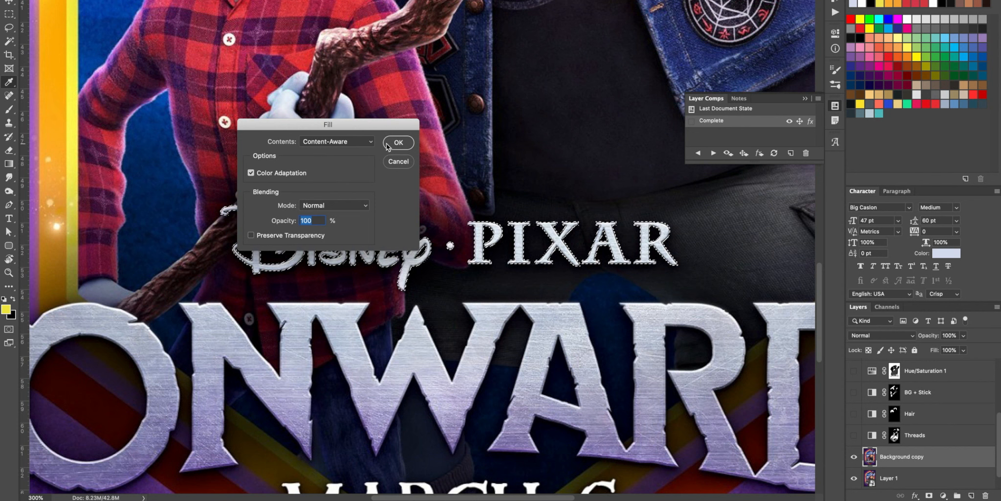
{"action": "left_click", "coordinate": [400, 148]}
{"action": "key", "text": "m"}
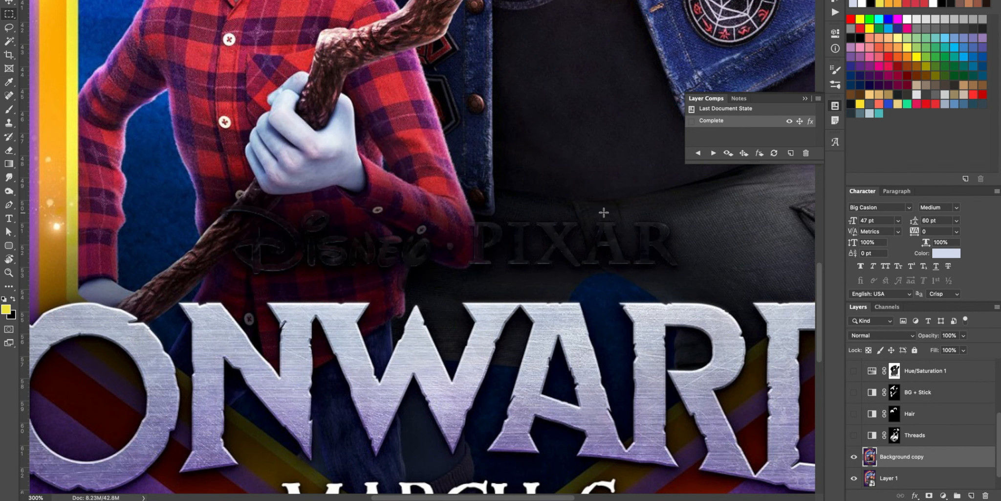
Step: Retouch the leftover traces of the Disney · PIXAR lettering on Background copy with the Clone Stamp
{"action": "left_click_drag", "start_coordinate": [653, 246], "coordinate": [490, 276]}
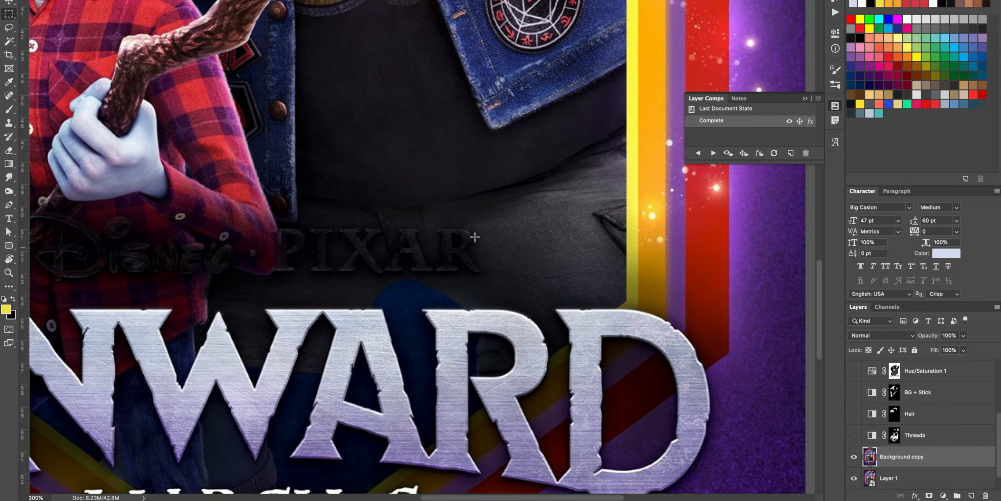
{"action": "left_click_drag", "start_coordinate": [183, 253], "coordinate": [357, 232]}
{"action": "key", "text": "s"}
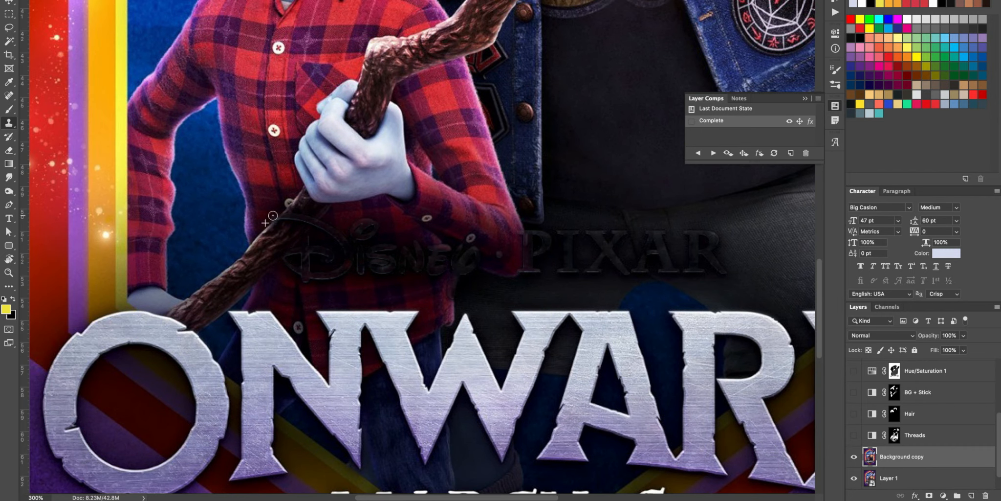
{"action": "scroll", "coordinate": [590, 293], "scroll_direction": "right", "scroll_amount": 5}
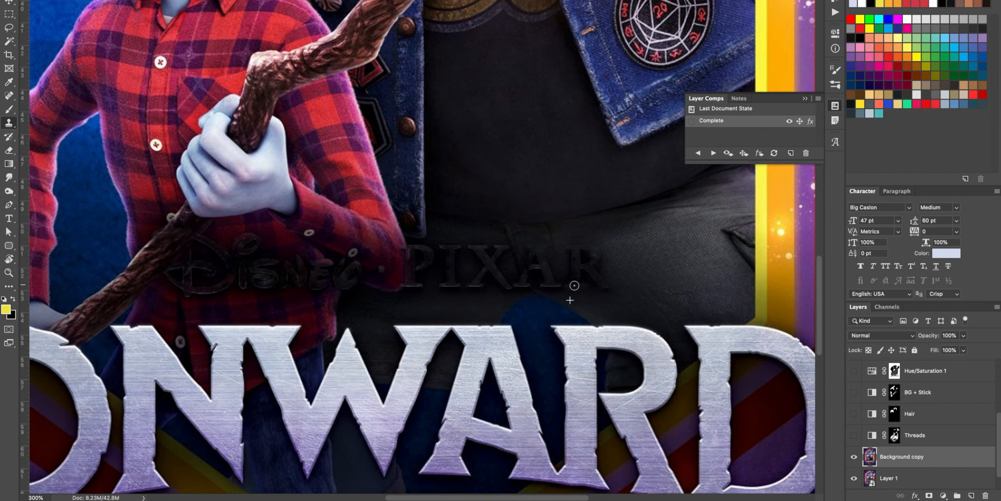
{"action": "left_click_drag", "start_coordinate": [454, 286], "coordinate": [480, 285]}
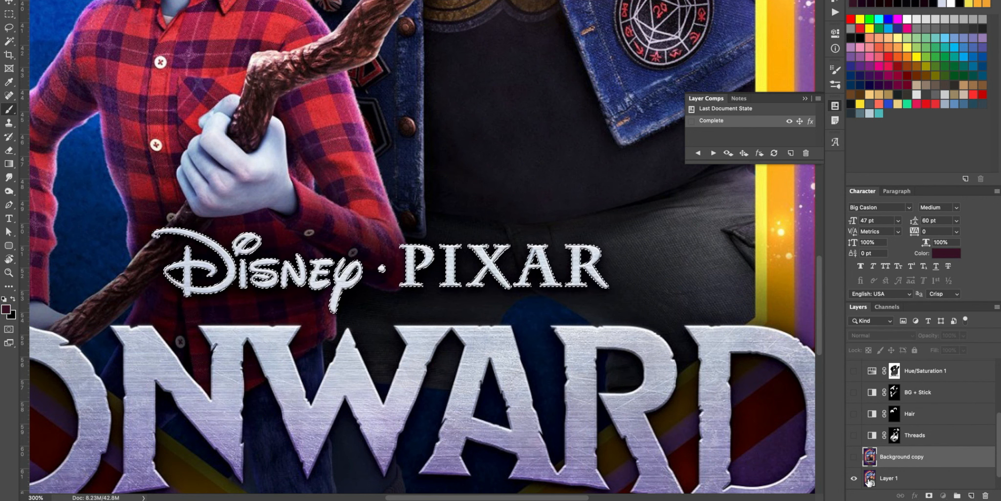
Step: Copy the selected Disney · PIXAR lettering from Layer 1 to a new layer, hide Layer 1 and show Background copy
{"action": "left_click", "coordinate": [870, 478], "text": "ctrl"}
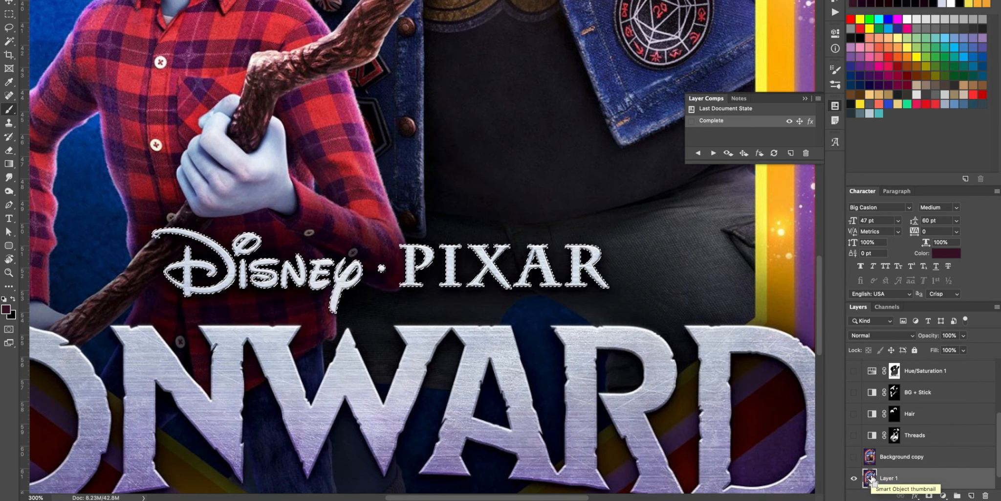
{"action": "key", "text": "ctrl+j"}
{"action": "left_click", "coordinate": [854, 478], "text": "alt"}
{"action": "left_click", "coordinate": [854, 456]}
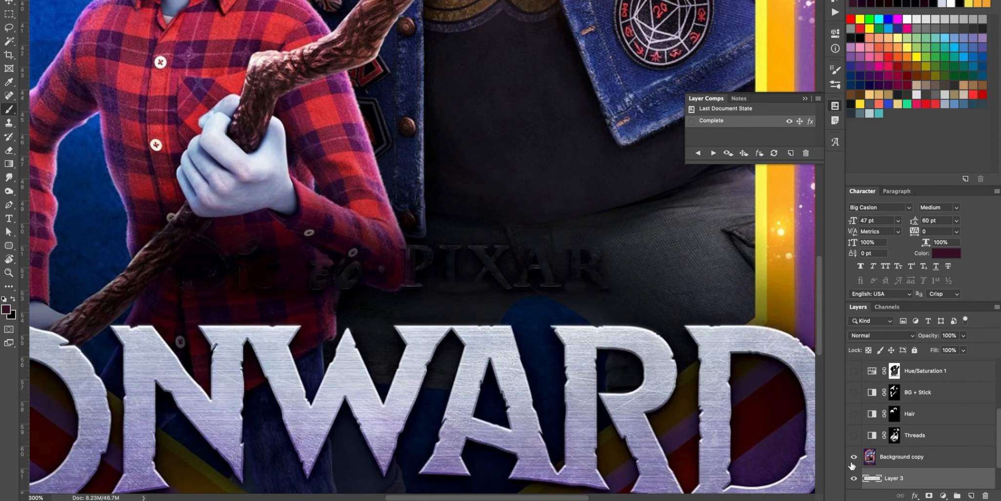
Step: Clean up logo traces around the shirt and place the copied lettering above Background copy, shifted left
{"action": "key", "text": "s"}
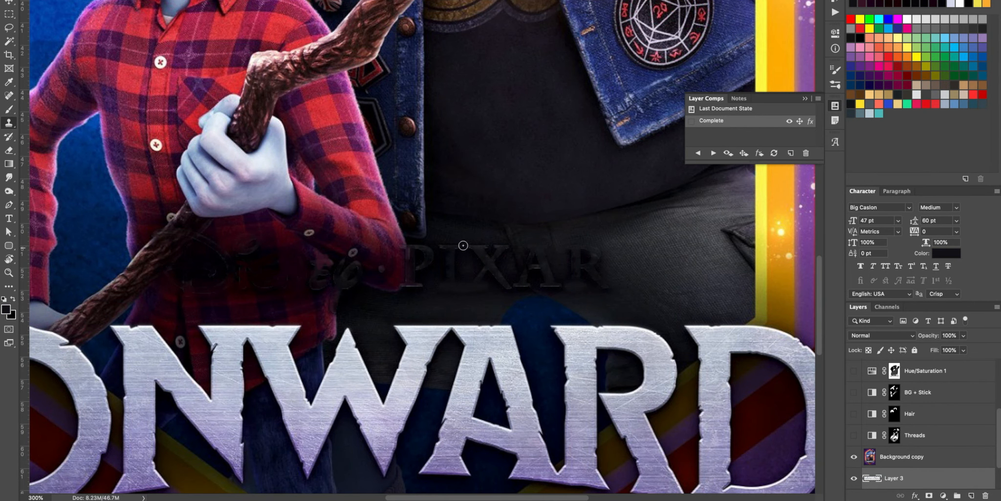
{"action": "left_click_drag", "start_coordinate": [370, 264], "coordinate": [308, 264]}
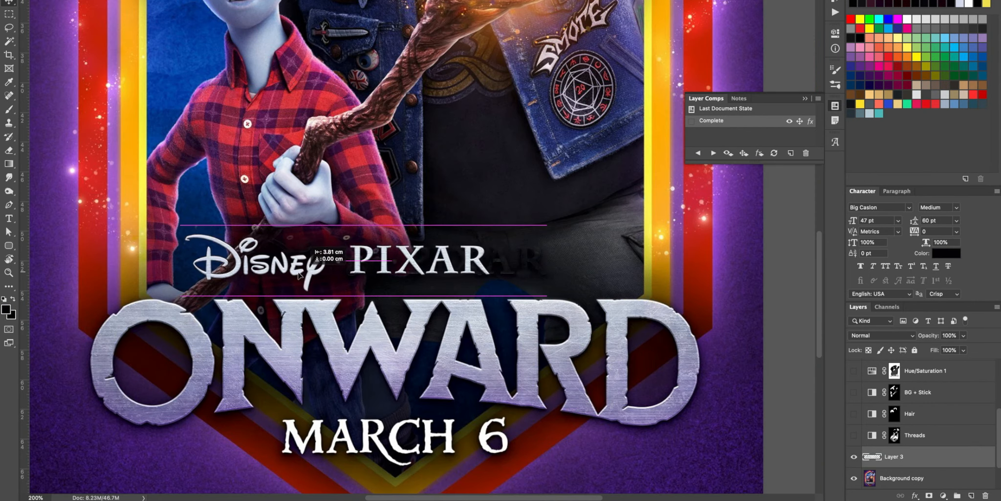
{"action": "key", "text": "l"}
{"action": "left_click_drag", "start_coordinate": [365, 237], "coordinate": [333, 260]}
Step: Add the text BLVCK in white after PIXAR and set its font to Gotham Black
{"action": "key", "text": "t"}
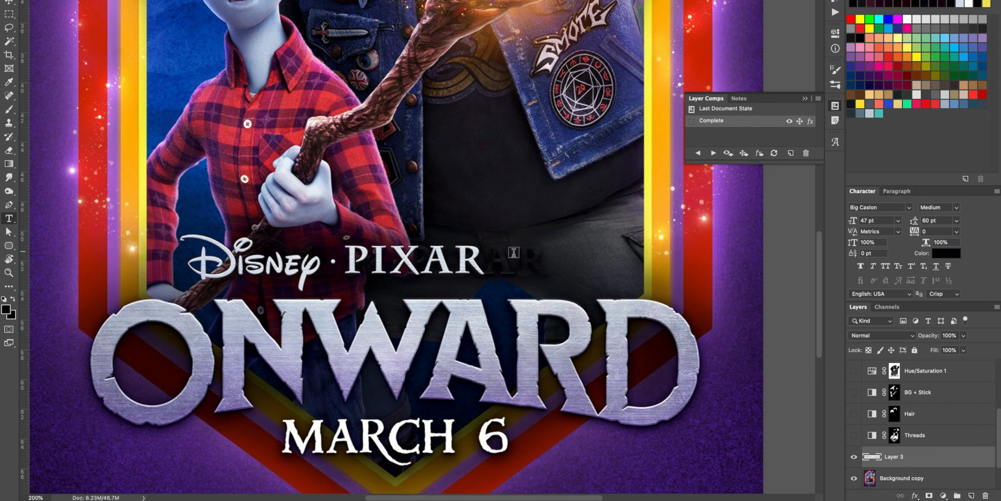
{"action": "key", "text": "x"}
{"action": "left_click", "coordinate": [508, 257]}
{"action": "type", "text": "BLVCK"}
{"action": "key", "text": "super+a"}
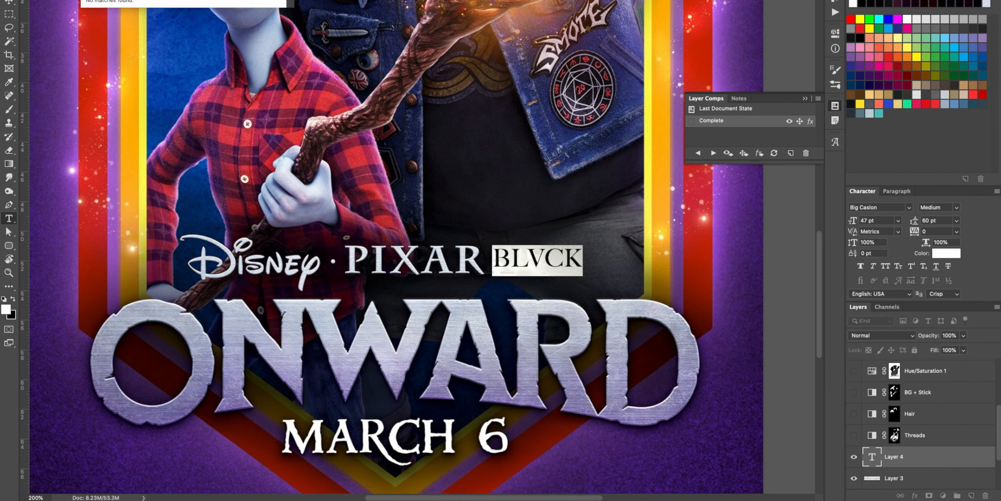
{"action": "scroll", "coordinate": [173, 299], "scroll_direction": "down", "scroll_amount": 10}
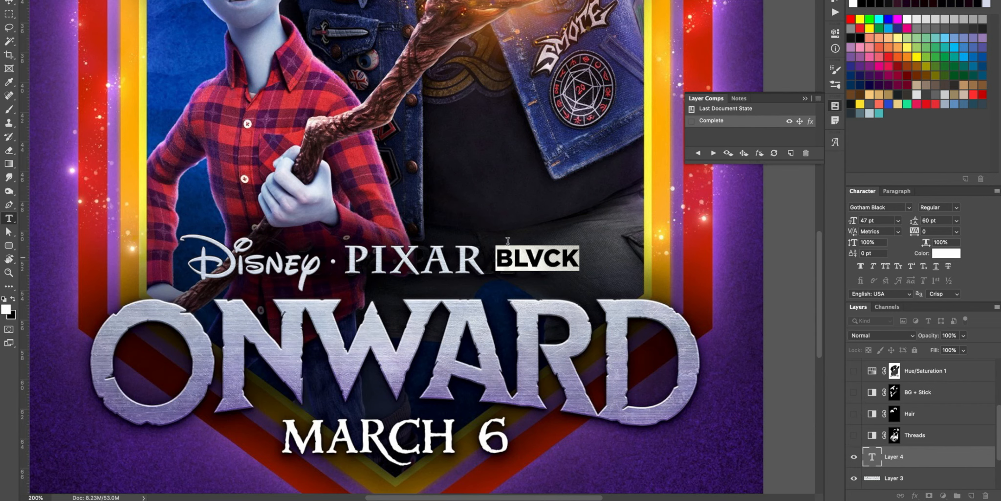
Step: Duplicate the dot between Disney and PIXAR from Layer 3 and place the copy after PIXAR
{"action": "left_click_drag", "start_coordinate": [318, 253], "coordinate": [353, 266]}
{"action": "key", "text": "super+d"}
{"action": "left_click", "coordinate": [872, 479]}
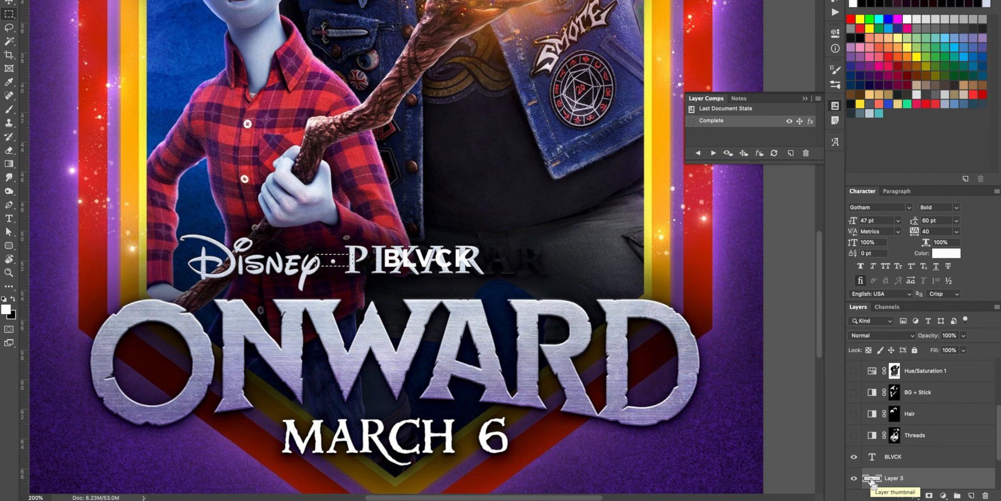
{"action": "key", "text": "super+j"}
{"action": "key", "text": "super+t"}
{"action": "left_click_drag", "start_coordinate": [342, 260], "coordinate": [504, 260]}
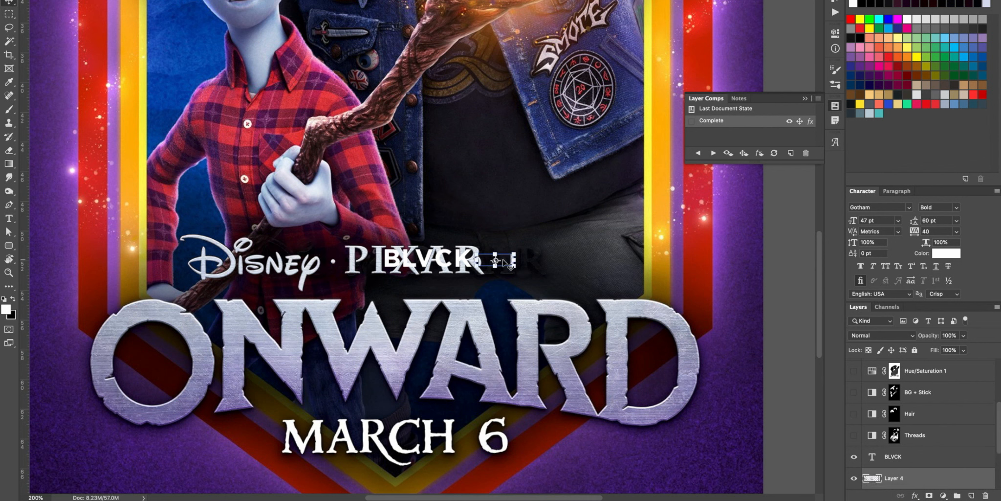
Step: Scale the BLVCK text to 58.27 pt and place it after the second dot, in line with PIXAR
{"action": "left_click", "coordinate": [416, 259]}
{"action": "left_click_drag", "start_coordinate": [383, 246], "coordinate": [373, 242]}
{"action": "left_click_drag", "start_coordinate": [472, 275], "coordinate": [499, 290]}
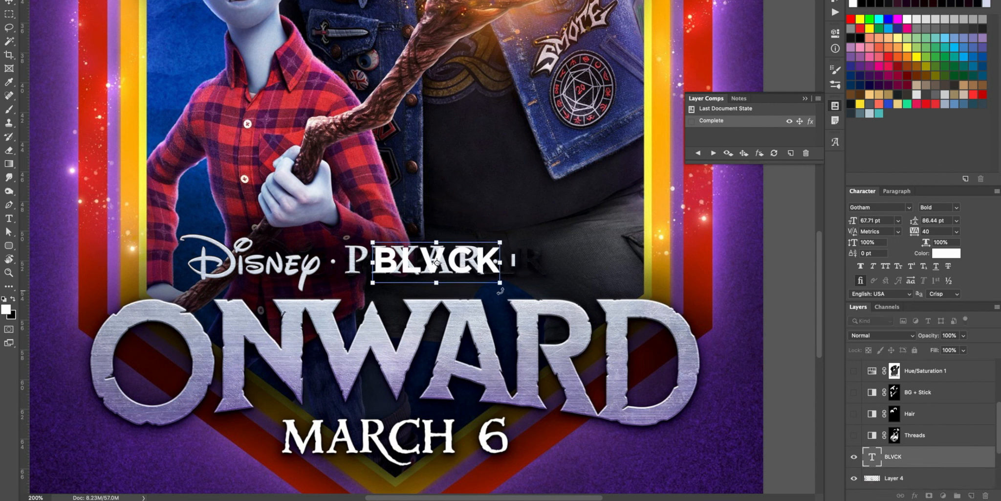
{"action": "left_click_drag", "start_coordinate": [412, 277], "coordinate": [547, 277]}
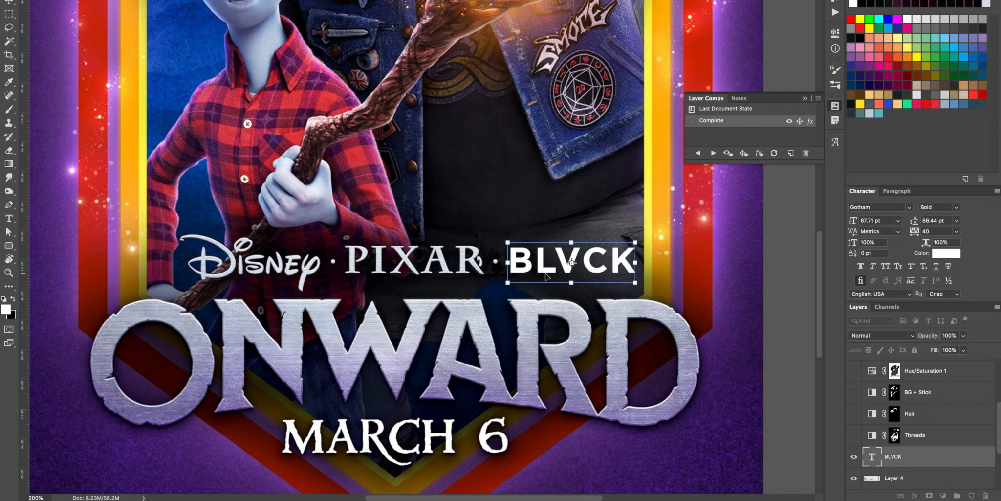
{"action": "left_click_drag", "start_coordinate": [636, 283], "coordinate": [602, 264]}
{"action": "key", "text": "Return"}
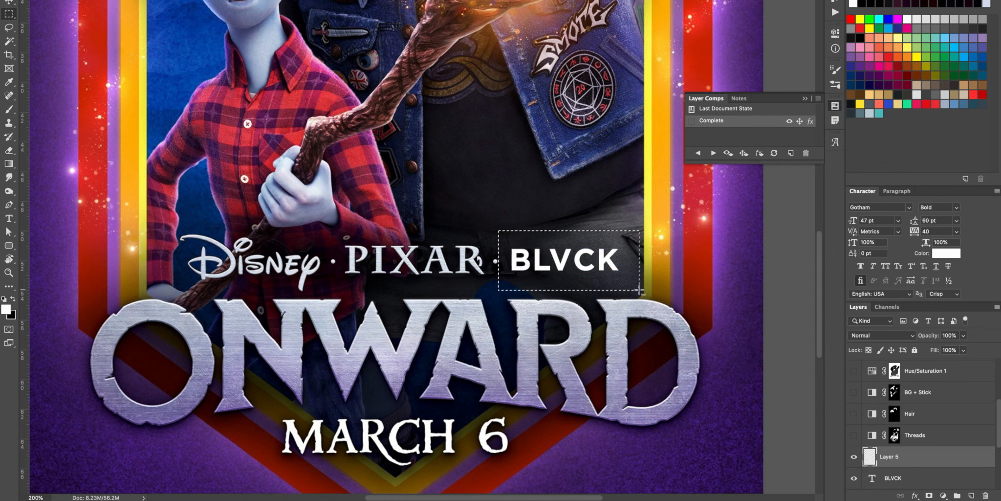
Step: Fill a rectangle over BLVCK with white on a new layer and add 33.03% Gaussian monochromatic noise
{"action": "key", "text": "alt+BackSpace"}
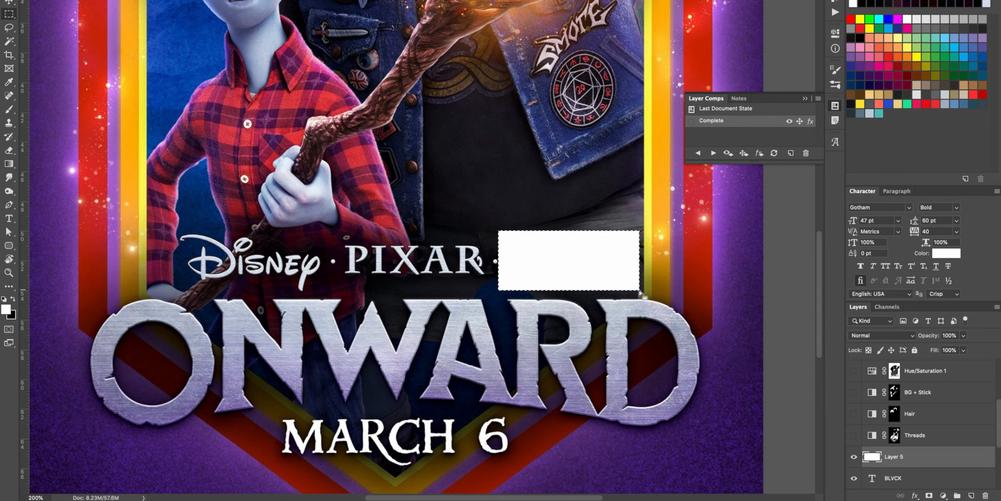
{"action": "key", "text": "super+d"}
{"action": "left_click", "coordinate": [248, 1]}
{"action": "mouse_move", "coordinate": [267, 98]}
{"action": "left_click", "coordinate": [430, 98]}
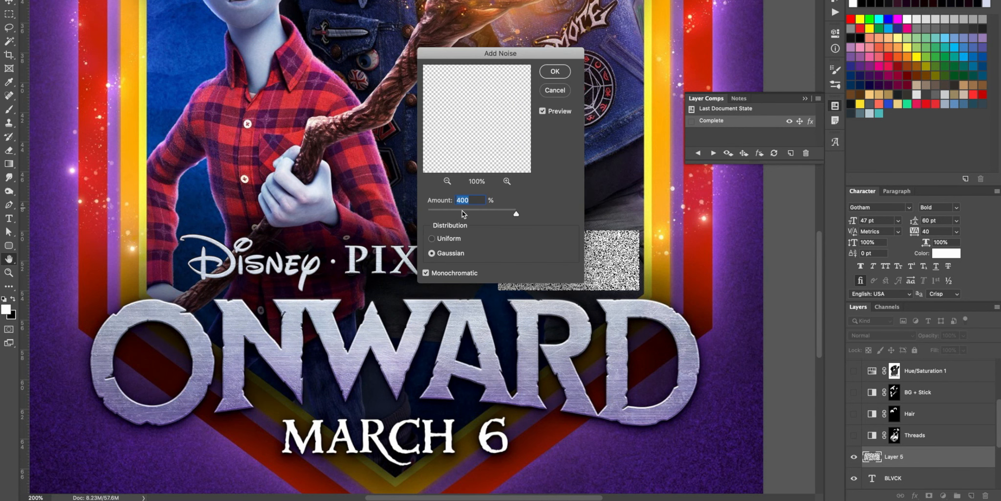
{"action": "left_click_drag", "start_coordinate": [463, 214], "coordinate": [437, 214]}
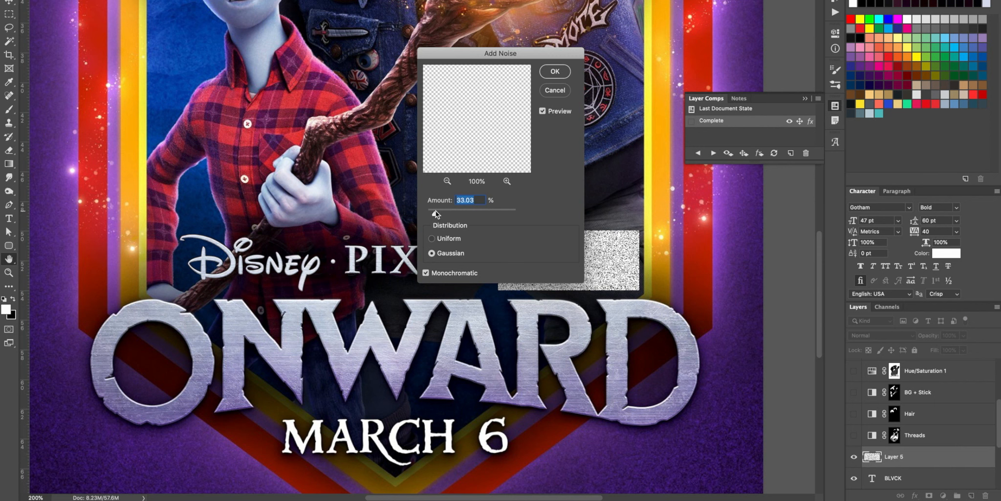
{"action": "left_click", "coordinate": [555, 71]}
Step: Apply a horizontal Motion Blur to the noise rectangle and clip it to the BLVCK text as a brushed-metal texture
{"action": "left_click", "coordinate": [249, 1]}
{"action": "mouse_move", "coordinate": [267, 62]}
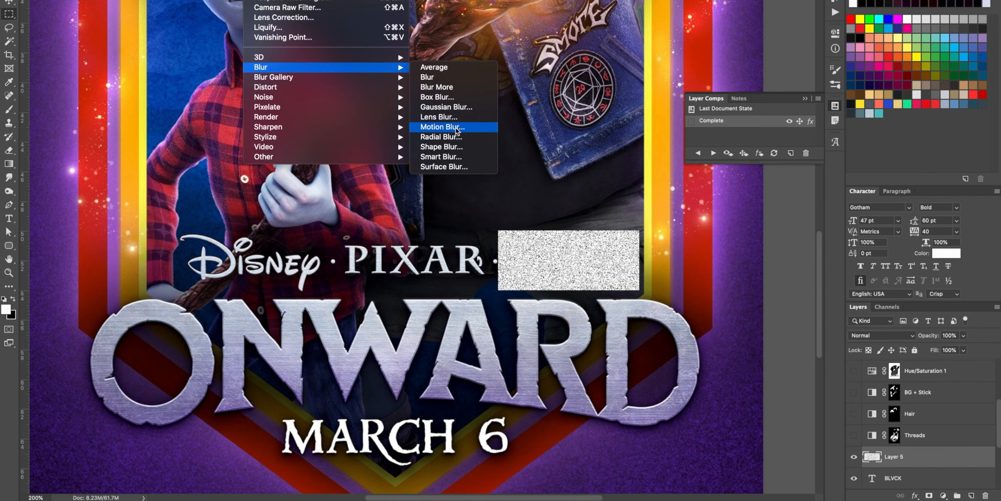
{"action": "left_click", "coordinate": [454, 126]}
{"action": "key", "text": "Return"}
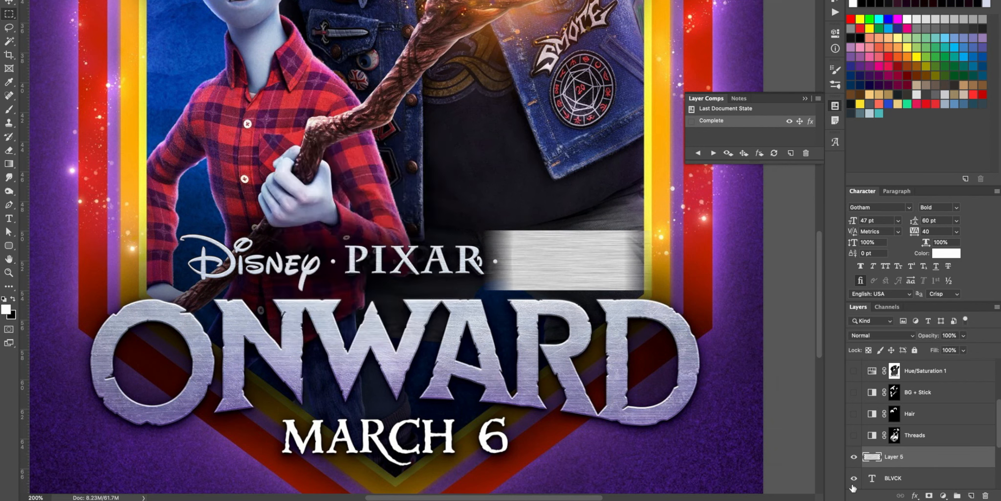
{"action": "key", "text": "ctrl+t"}
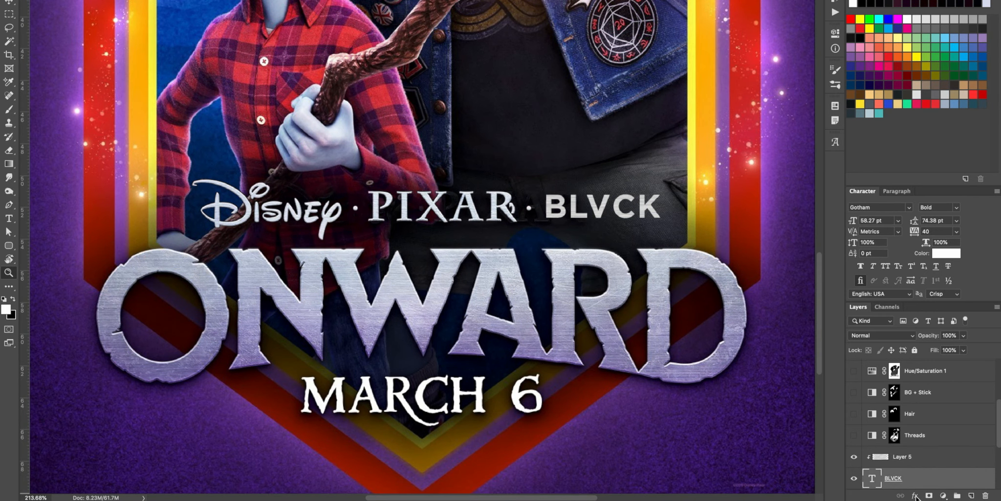
Step: Add a Bevel & Emboss to the BLVCK text with Inner Bevel, depth 43%, size 4 px and soften 0 px
{"action": "left_click", "coordinate": [915, 495]}
{"action": "left_click", "coordinate": [933, 418]}
{"action": "left_click", "coordinate": [917, 495]}
{"action": "left_click", "coordinate": [929, 391]}
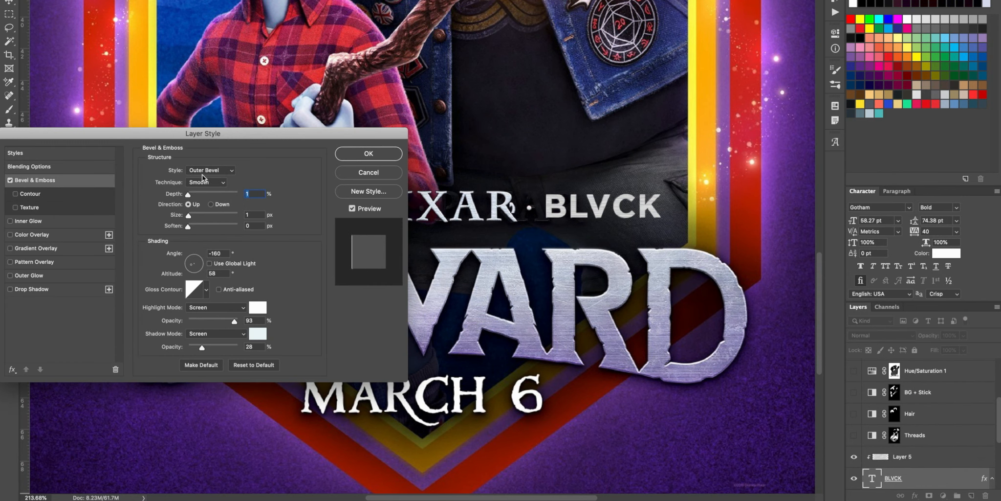
{"action": "left_click", "coordinate": [208, 170]}
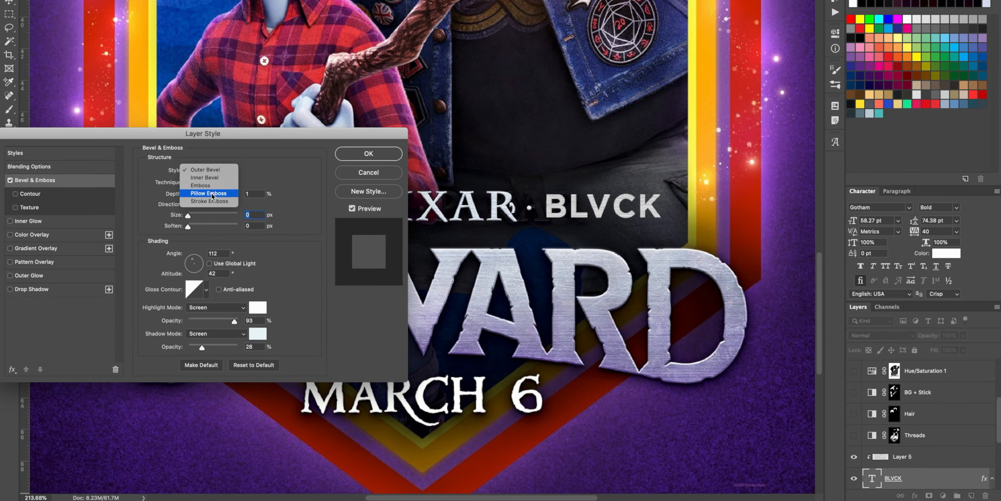
{"action": "left_click", "coordinate": [211, 177]}
{"action": "left_click", "coordinate": [188, 195]}
{"action": "left_click", "coordinate": [188, 226]}
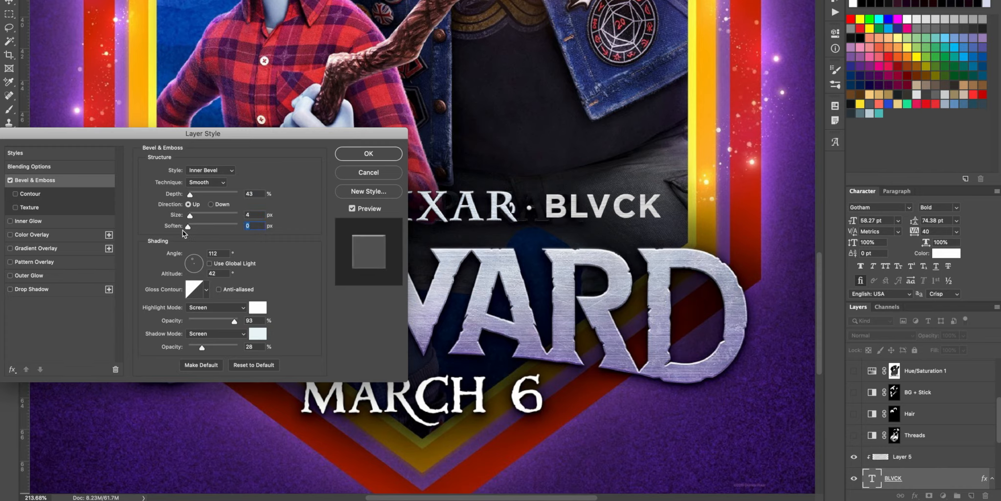
{"action": "left_click", "coordinate": [369, 153]}
Step: Check the BLVCK text's Bevel & Emboss settings and view the poster at 100%
{"action": "left_click", "coordinate": [671, 181]}
{"action": "scroll", "coordinate": [910, 415], "scroll_direction": "down", "scroll_amount": 3}
{"action": "double_click", "coordinate": [891, 415]}
{"action": "left_click", "coordinate": [350, 157]}
{"action": "key", "text": "super+1"}
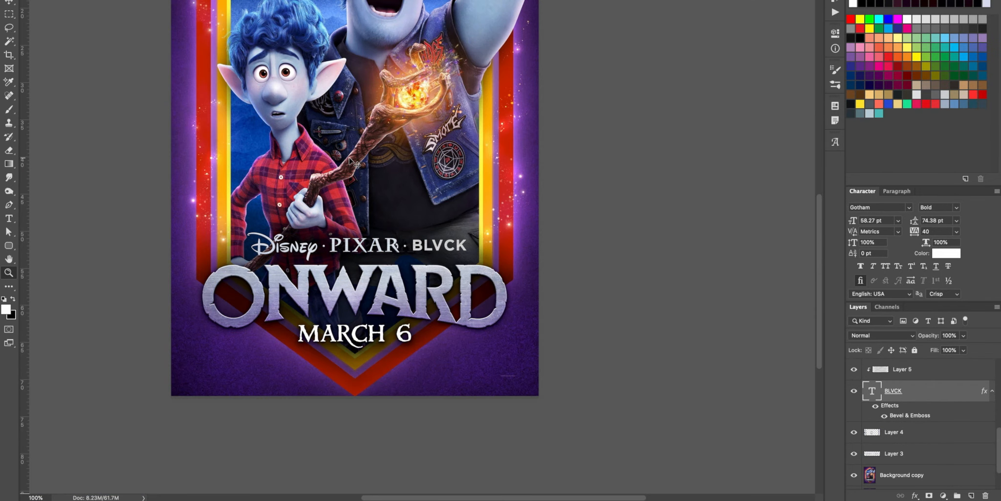
Step: Lasso the second dot on Layer 4, delete everything outside it and deselect
{"action": "left_click", "coordinate": [386, 241], "text": "super"}
{"action": "key", "text": "super+plus"}
{"action": "left_click_drag", "start_coordinate": [397, 254], "coordinate": [384, 255]}
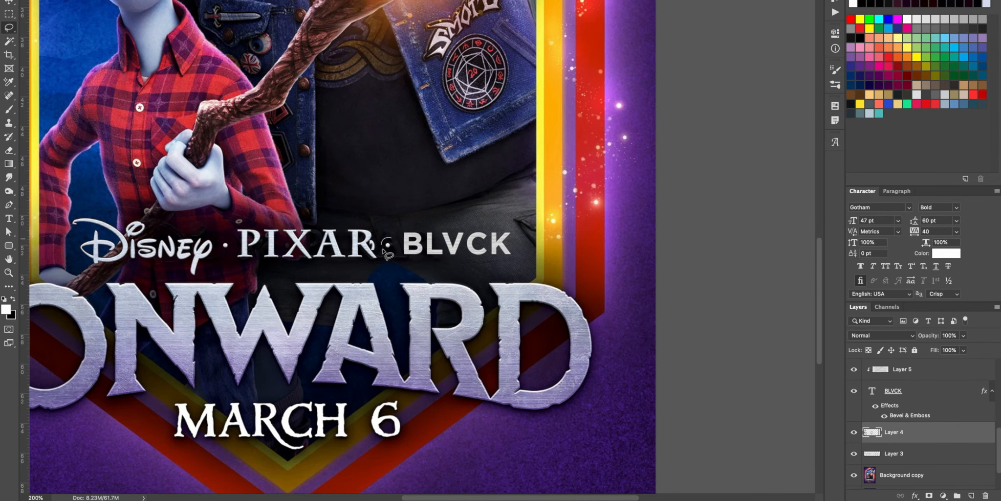
{"action": "key", "text": "super+shift+i"}
{"action": "key", "text": "Delete"}
{"action": "key", "text": "super+d"}
Step: Group Layer 3, Layer 4, BLVCK and Layer 5 and name the group Logos
{"action": "left_click", "coordinate": [873, 455]}
{"action": "left_click", "coordinate": [905, 432], "text": "shift"}
{"action": "left_click", "coordinate": [916, 391], "text": "shift"}
{"action": "left_click", "coordinate": [940, 373], "text": "shift"}
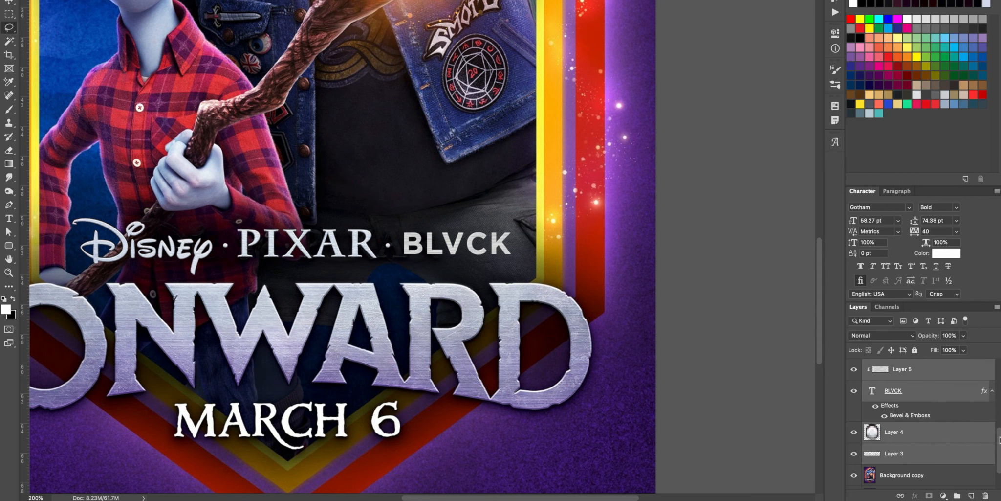
{"action": "key", "text": "super+g"}
{"action": "double_click", "coordinate": [896, 417]}
{"action": "type", "text": "Logo"}
{"action": "type", "text": "s"}
{"action": "type", "text": "z"}
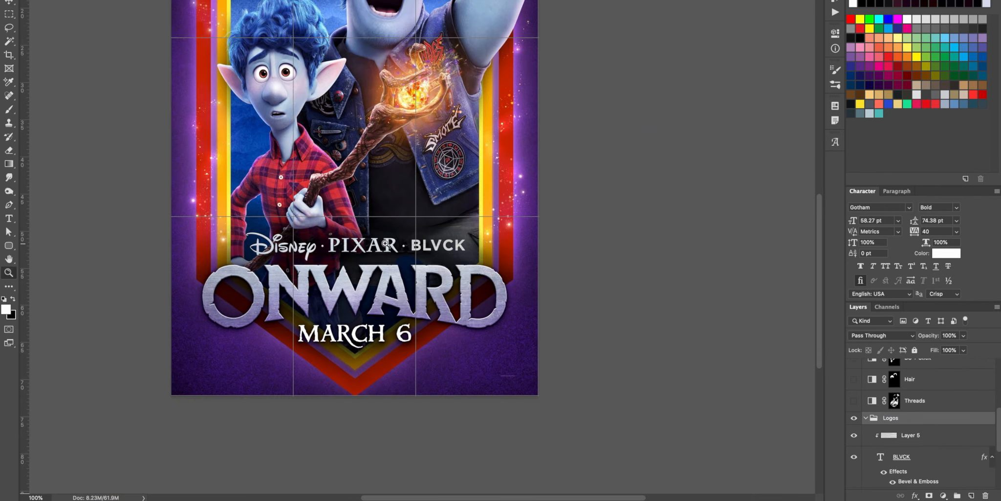
Step: Lasso the leftover traces of the old logo lettering on Background copy and hide the Logos group
{"action": "left_click", "coordinate": [376, 248]}
{"action": "left_click", "coordinate": [376, 248]}
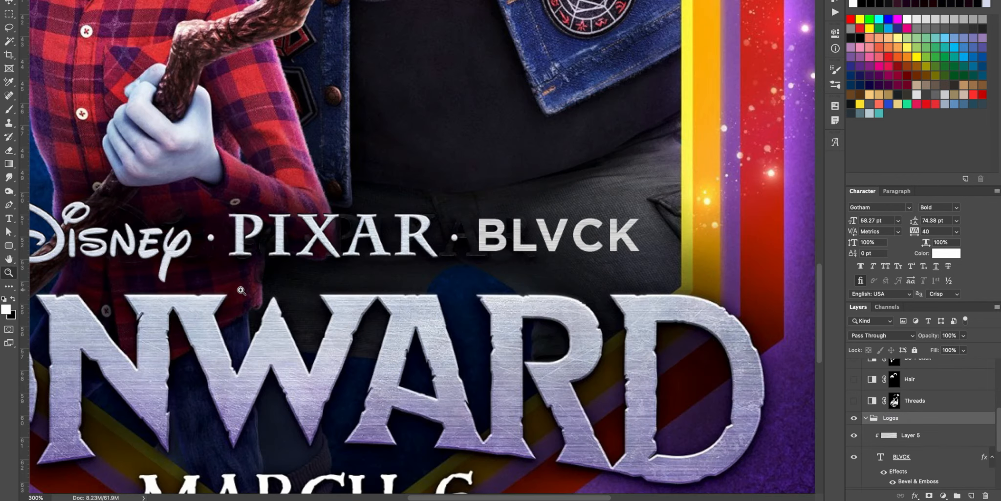
{"action": "scroll", "coordinate": [875, 432], "scroll_direction": "down", "scroll_amount": 5}
{"action": "left_click", "coordinate": [865, 436]}
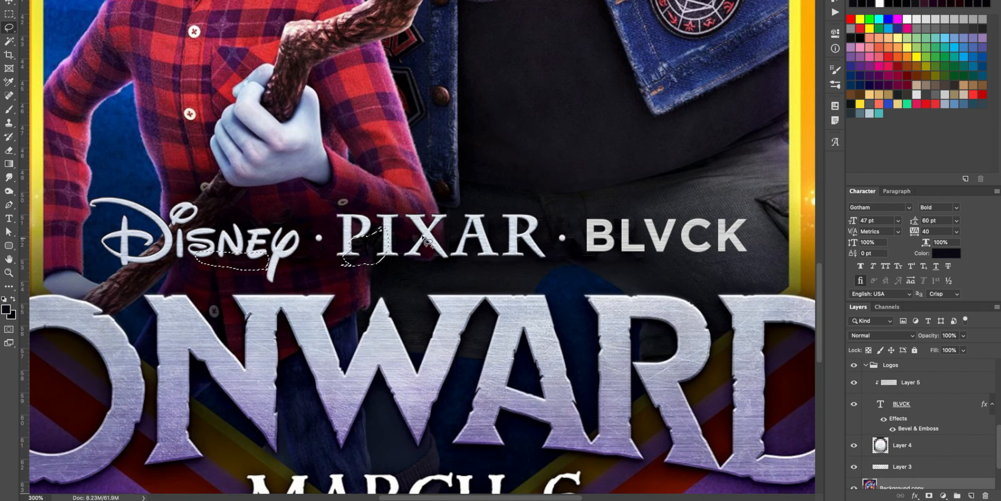
{"action": "mouse_move", "coordinate": [416, 239]}
{"action": "left_mouse_down"}
{"action": "mouse_move", "coordinate": [384, 225]}
{"action": "mouse_move", "coordinate": [248, 234]}
{"action": "mouse_move", "coordinate": [274, 213]}
{"action": "left_mouse_up"}
{"action": "mouse_move", "coordinate": [546, 244]}
{"action": "left_mouse_down"}
{"action": "mouse_move", "coordinate": [586, 244]}
{"action": "mouse_move", "coordinate": [547, 240]}
{"action": "left_mouse_up"}
{"action": "left_click", "coordinate": [855, 364]}
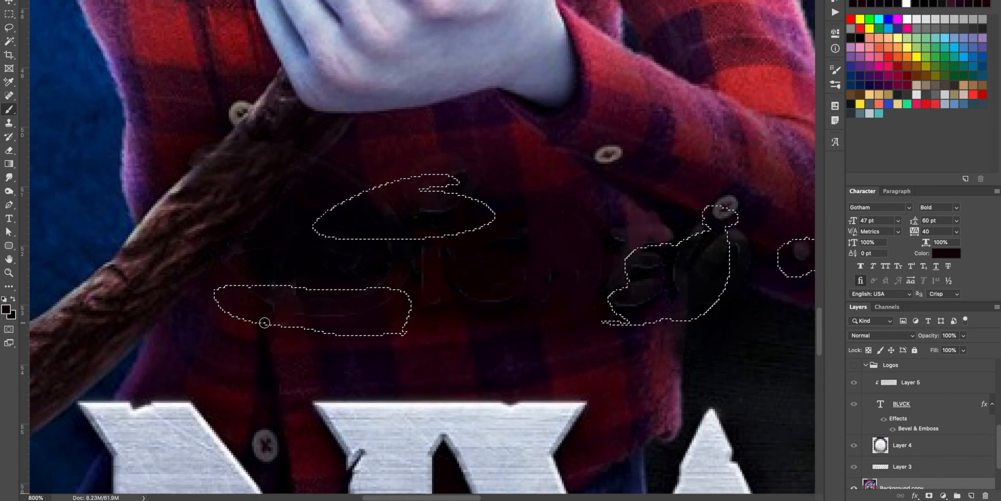
Step: Brush dark red shirt colour into the selected areas on Background copy to cover the old lettering, and deselect
{"action": "mouse_move", "coordinate": [264, 322]}
{"action": "left_mouse_down"}
{"action": "mouse_move", "coordinate": [279, 289]}
{"action": "mouse_move", "coordinate": [376, 302]}
{"action": "left_mouse_up"}
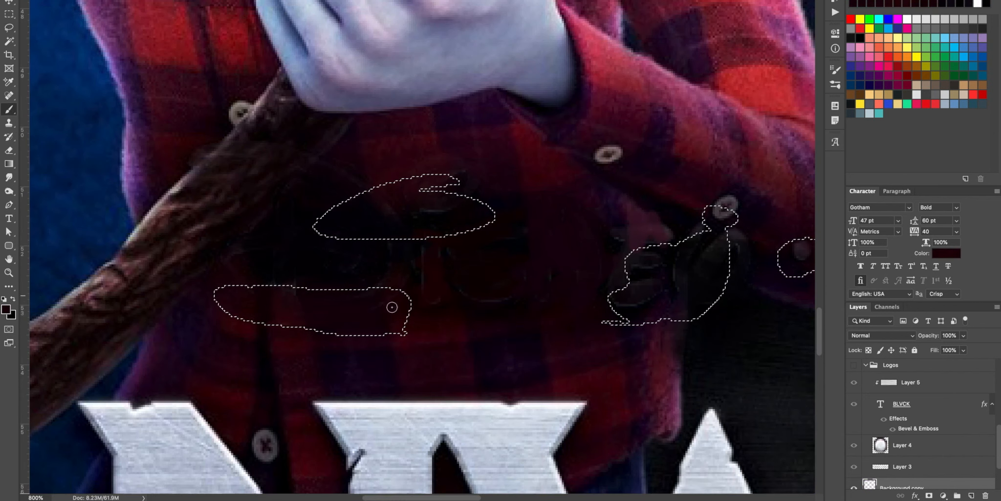
{"action": "left_click_drag", "start_coordinate": [644, 272], "coordinate": [632, 300]}
{"action": "key", "text": "super+d"}
Step: Paint white on the Threads mask over the round badge and the metal buttons of the vest to desaturate them
{"action": "left_click_drag", "start_coordinate": [1000, 446], "coordinate": [1000, 416]}
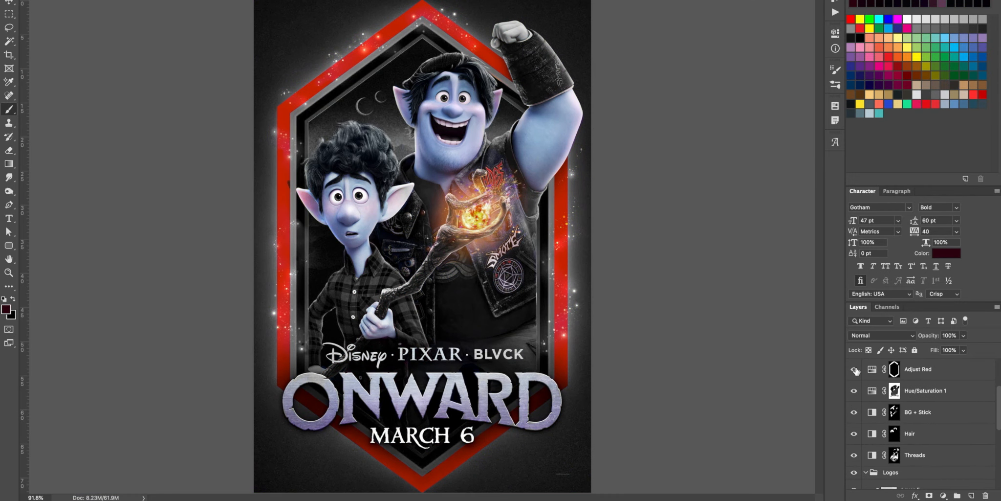
{"action": "left_click", "coordinate": [855, 370]}
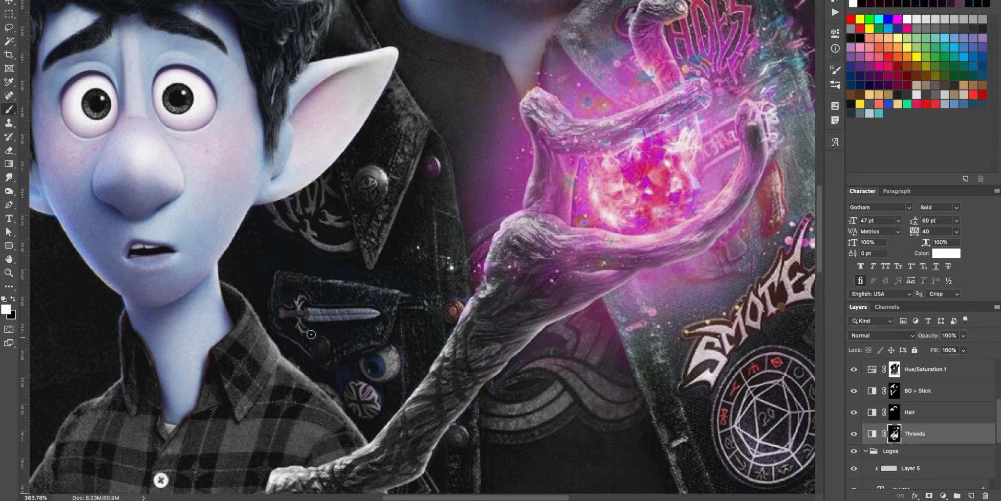
{"action": "left_click_drag", "start_coordinate": [365, 391], "coordinate": [376, 399]}
{"action": "left_click_drag", "start_coordinate": [454, 303], "coordinate": [461, 300]}
{"action": "left_click_drag", "start_coordinate": [433, 161], "coordinate": [429, 179]}
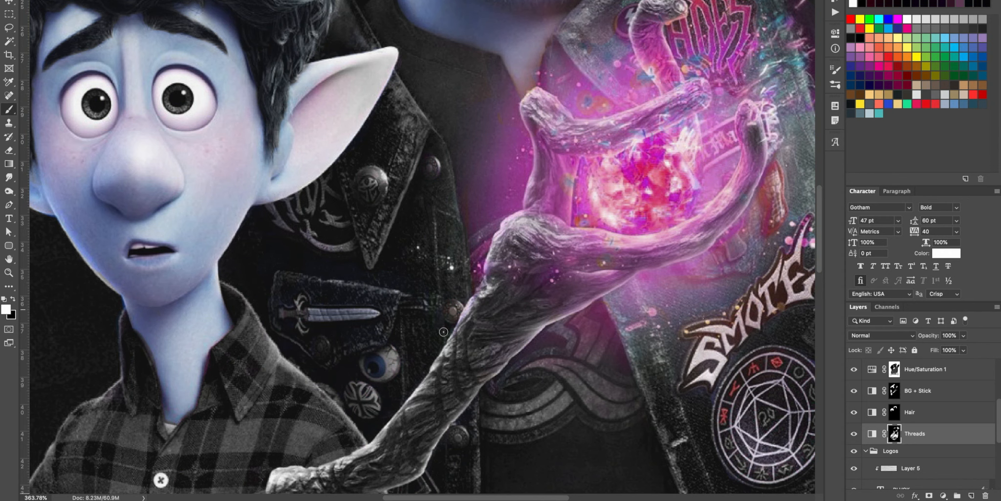
Step: Refine the Threads mask around the vest and plaid shirt, alternating the black and white brush colours
{"action": "key", "text": "x"}
{"action": "left_click_drag", "start_coordinate": [443, 331], "coordinate": [470, 128]}
{"action": "left_click_drag", "start_coordinate": [302, 113], "coordinate": [346, 239]}
{"action": "key", "text": "x"}
{"action": "left_click_drag", "start_coordinate": [355, 441], "coordinate": [399, 118]}
{"action": "left_click_drag", "start_coordinate": [489, 248], "coordinate": [483, 358]}
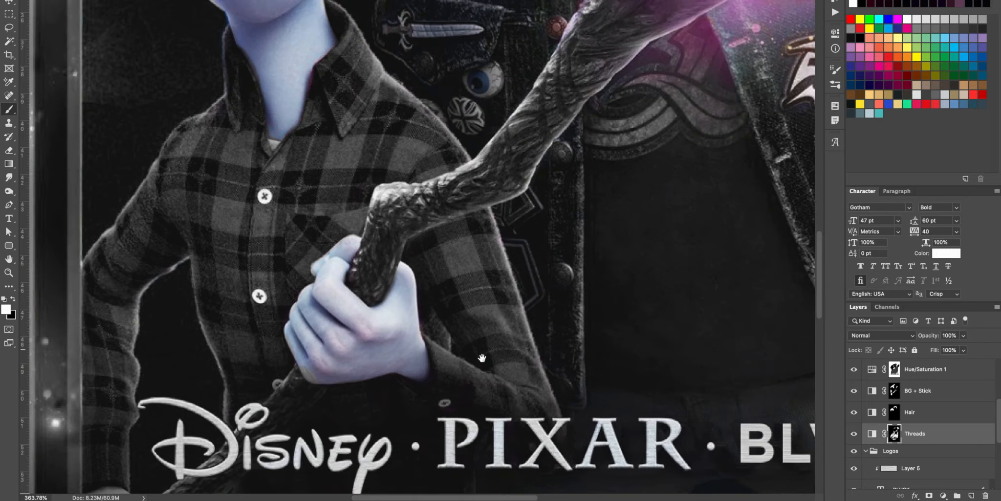
Step: Retouch the BG + Stick layer mask along the wooden staff
{"action": "left_click", "coordinate": [895, 391]}
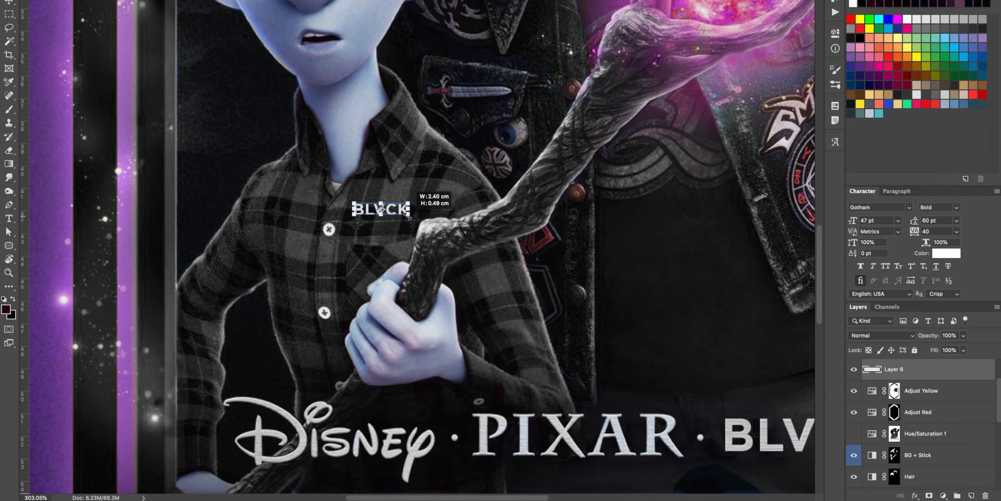
{"action": "left_click_drag", "start_coordinate": [382, 216], "coordinate": [400, 259]}
{"action": "left_click", "coordinate": [440, 0]}
{"action": "left_click", "coordinate": [137, 0]}
{"action": "left_click", "coordinate": [133, 0]}
{"action": "left_click_drag", "start_coordinate": [375, 246], "coordinate": [377, 251]}
{"action": "key", "text": "Return"}
Step: Apply two Hue/Saturation adjustments to the poster artwork and view it at 100%
{"action": "key", "text": "super+u"}
{"action": "left_click_drag", "start_coordinate": [92, 160], "coordinate": [81, 162]}
{"action": "key", "text": "Return"}
{"action": "key", "text": "super+1"}
{"action": "key", "text": "m"}
{"action": "key", "text": "super+u"}
{"action": "key", "text": "Return"}
{"action": "left_click_drag", "start_coordinate": [561, 269], "coordinate": [555, 279]}
{"action": "scroll", "coordinate": [555, 280], "scroll_direction": "up", "scroll_amount": 3}
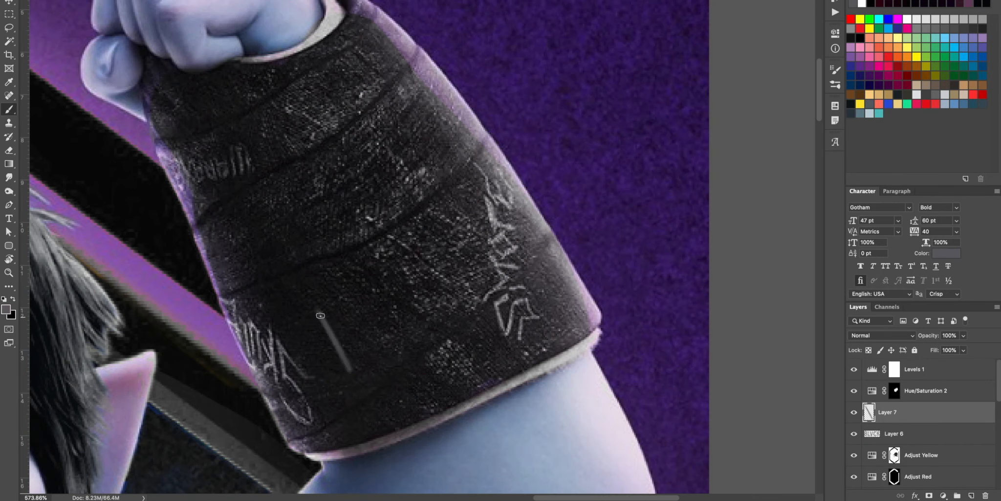
Step: Refine the artwork over the two characters with alternating brush and eraser strokes
{"action": "left_click_drag", "start_coordinate": [320, 313], "coordinate": [346, 374]}
{"action": "left_click_drag", "start_coordinate": [358, 289], "coordinate": [437, 319]}
{"action": "key", "text": "e"}
{"action": "mouse_move", "coordinate": [409, 323]}
{"action": "left_mouse_down"}
{"action": "mouse_move", "coordinate": [373, 315]}
{"action": "mouse_move", "coordinate": [345, 374]}
{"action": "left_mouse_up"}
{"action": "key", "text": "b"}
{"action": "left_click_drag", "start_coordinate": [366, 285], "coordinate": [430, 325]}
{"action": "mouse_move", "coordinate": [406, 270]}
{"action": "left_mouse_down"}
{"action": "mouse_move", "coordinate": [449, 244]}
{"action": "mouse_move", "coordinate": [524, 275]}
{"action": "left_mouse_up"}
{"action": "mouse_move", "coordinate": [545, 208]}
{"action": "left_mouse_down"}
{"action": "mouse_move", "coordinate": [568, 255]}
{"action": "mouse_move", "coordinate": [589, 257]}
{"action": "left_mouse_up"}
Step: Reshape and reposition the active layer with Free Transform and reapply the last filter
{"action": "key", "text": "super+t"}
{"action": "left_click_drag", "start_coordinate": [593, 196], "coordinate": [443, 302]}
{"action": "mouse_move", "coordinate": [405, 355]}
{"action": "left_mouse_down"}
{"action": "mouse_move", "coordinate": [419, 282]}
{"action": "mouse_move", "coordinate": [382, 289]}
{"action": "left_mouse_up"}
{"action": "left_click_drag", "start_coordinate": [322, 327], "coordinate": [315, 327]}
{"action": "left_click_drag", "start_coordinate": [277, 289], "coordinate": [271, 290]}
{"action": "key", "text": "Return"}
{"action": "key", "text": "super+alt+f"}
{"action": "key", "text": "Return"}
Step: Add the final brush strokes over the artwork, fit the poster to the view and set the layer opacity to 77%
{"action": "key", "text": "b"}
{"action": "left_click", "coordinate": [272, 348], "text": "alt"}
{"action": "left_click_drag", "start_coordinate": [325, 277], "coordinate": [351, 264]}
{"action": "left_click_drag", "start_coordinate": [376, 258], "coordinate": [374, 290]}
{"action": "left_click_drag", "start_coordinate": [278, 289], "coordinate": [299, 307]}
{"action": "key", "text": "super+0"}
{"action": "key", "text": "m"}
{"action": "key", "text": "7"}
{"action": "key", "text": "7"}
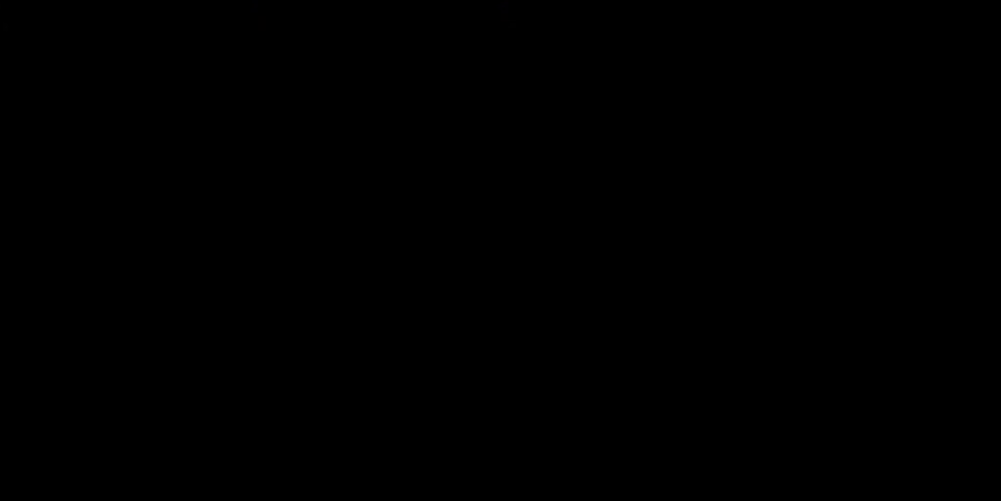